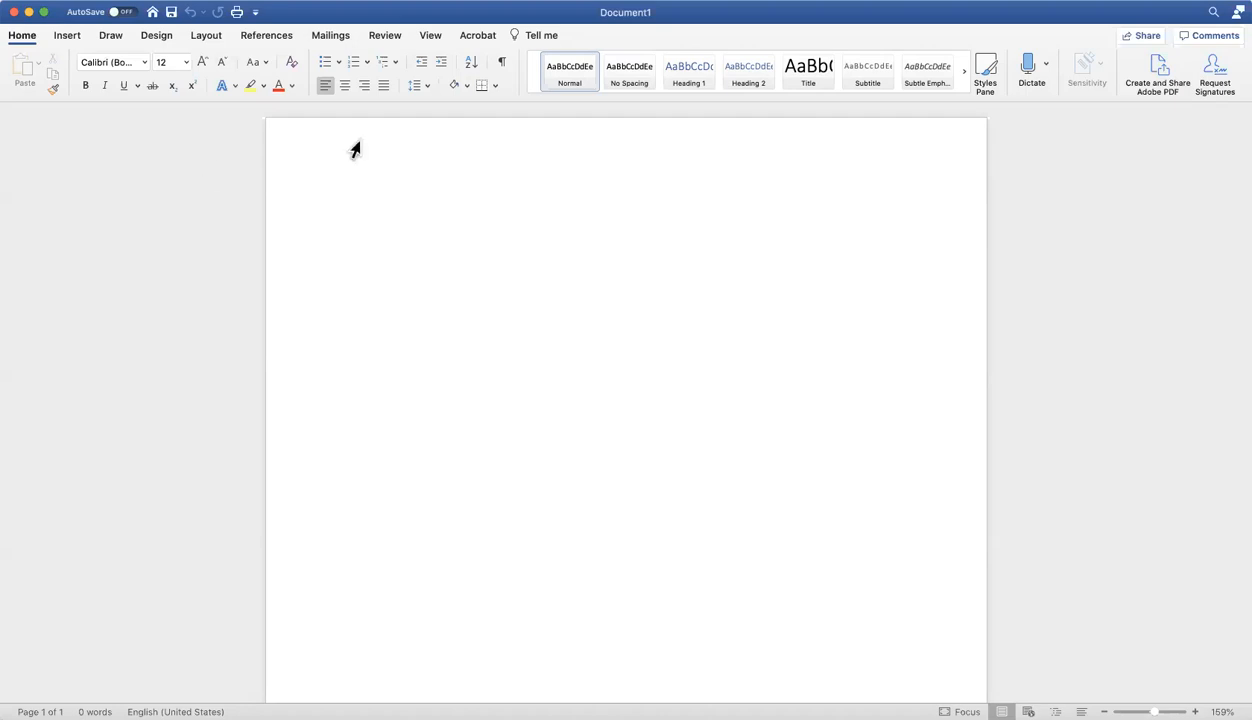
Set the body text font of the blank document to Times New Roman.
{"action": "left_click", "coordinate": [143, 63]}
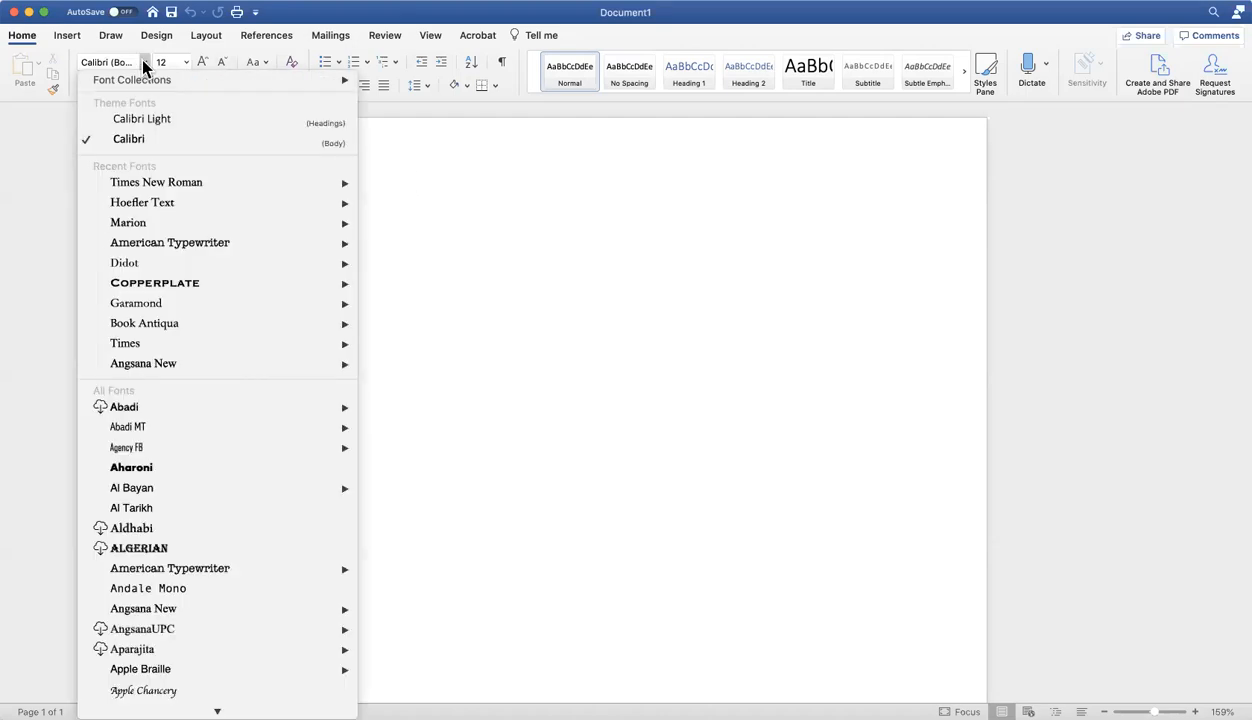
{"action": "left_click", "coordinate": [140, 184]}
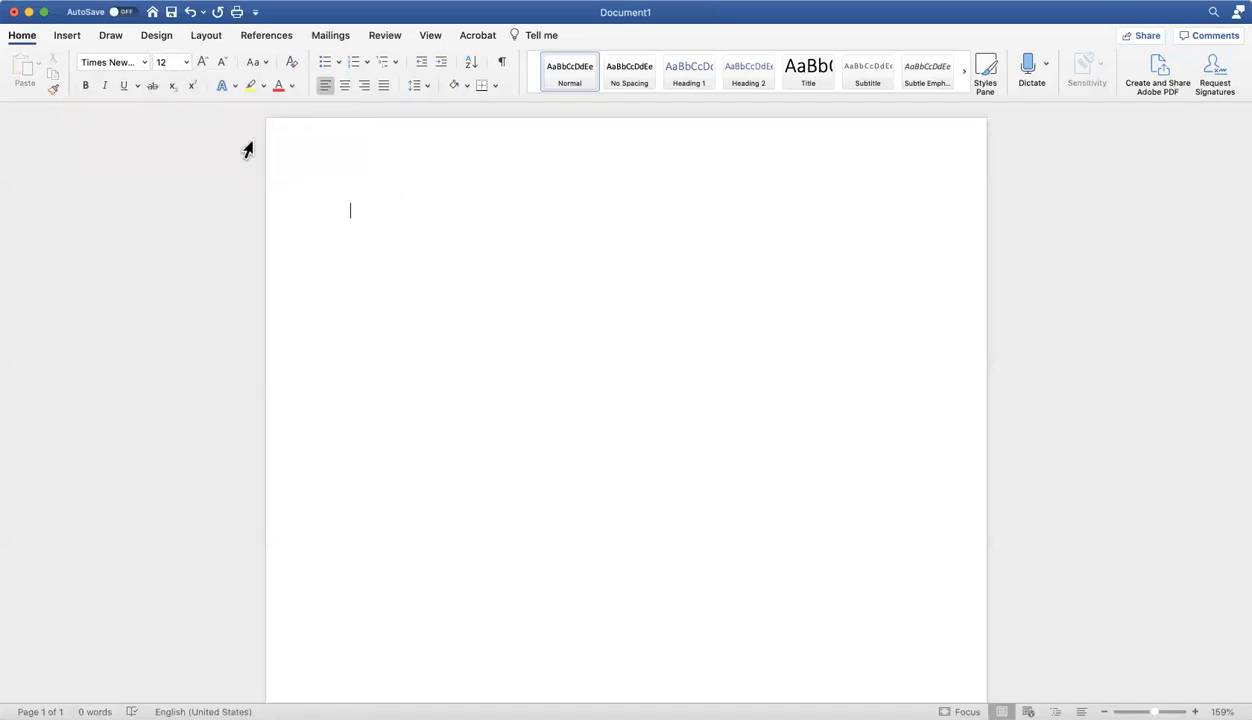
Insert a right-aligned page number in the header, shown on the first page as well.
{"action": "double_click", "coordinate": [348, 135]}
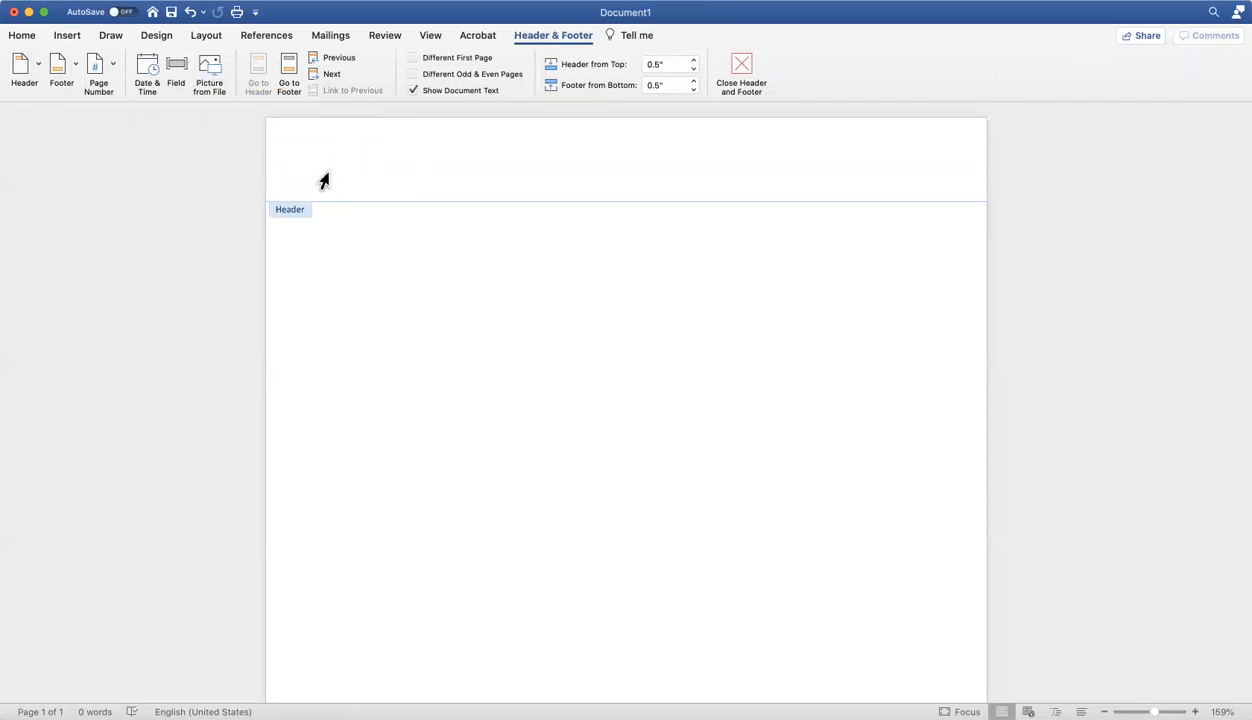
{"action": "key", "text": "Tab"}
{"action": "key", "text": "Tab"}
{"action": "left_click", "coordinate": [101, 76]}
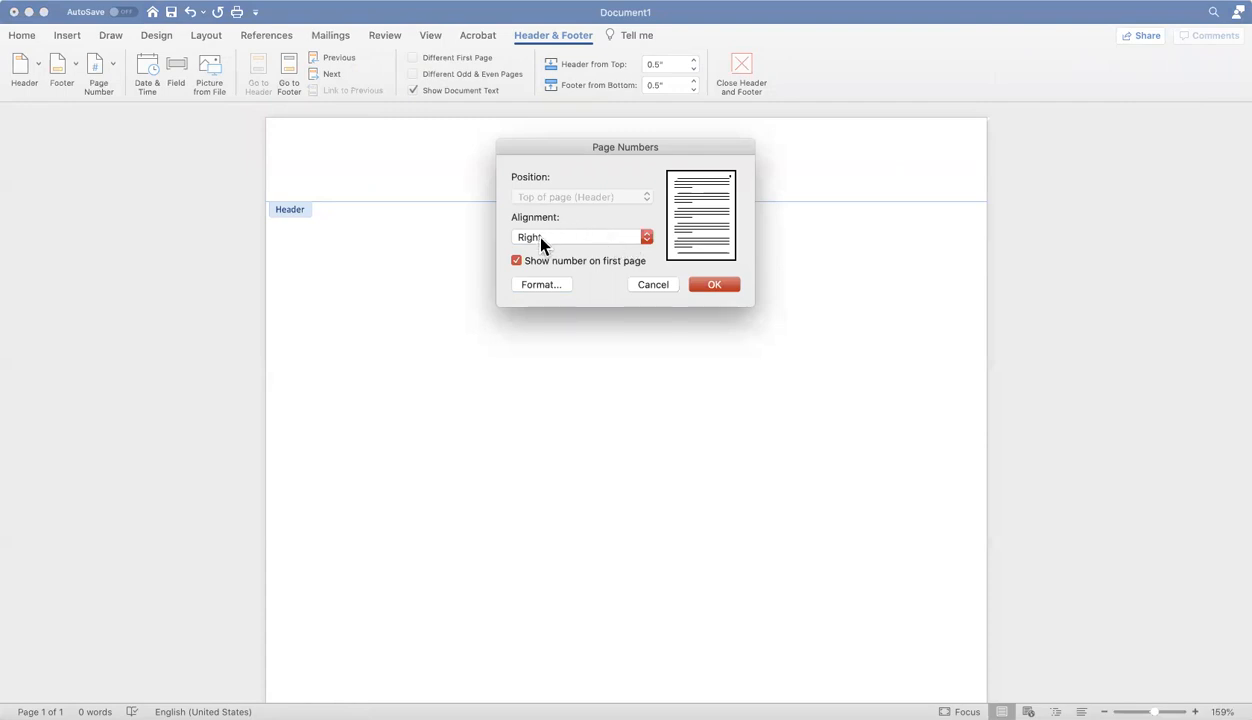
{"action": "left_click", "coordinate": [710, 287]}
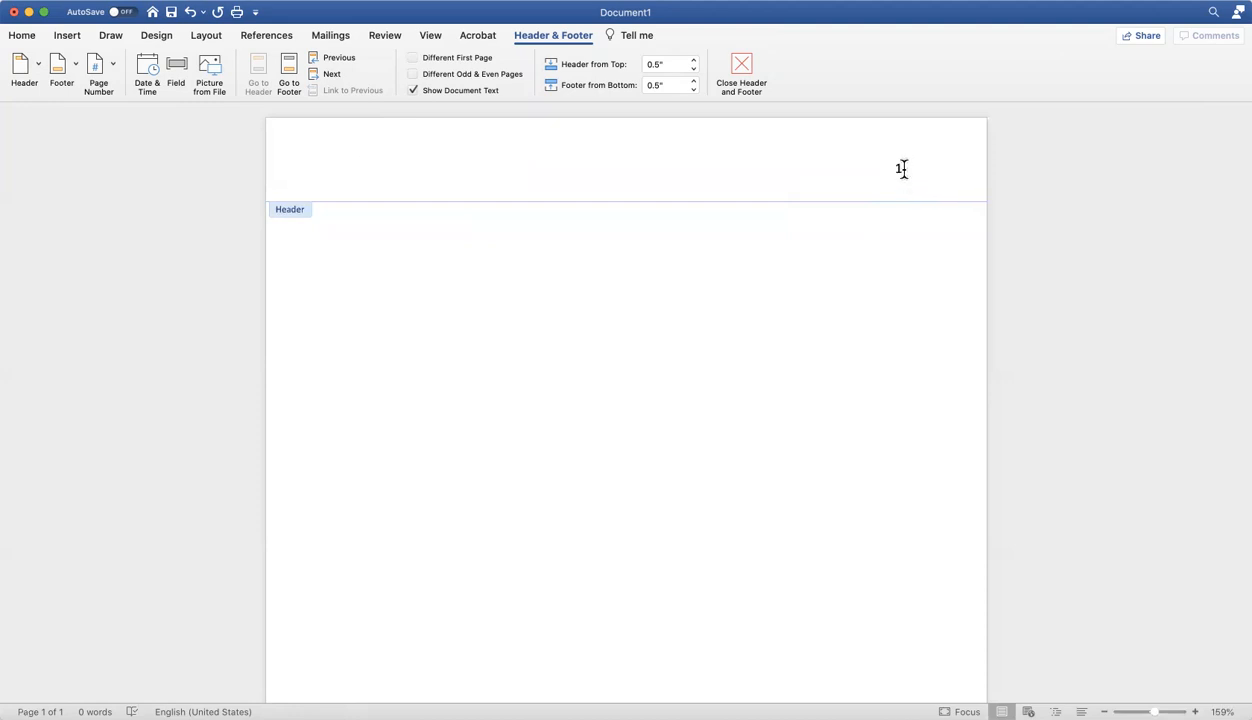
Change the header page number's font to Times New Roman and return to the document body.
{"action": "left_click", "coordinate": [900, 168]}
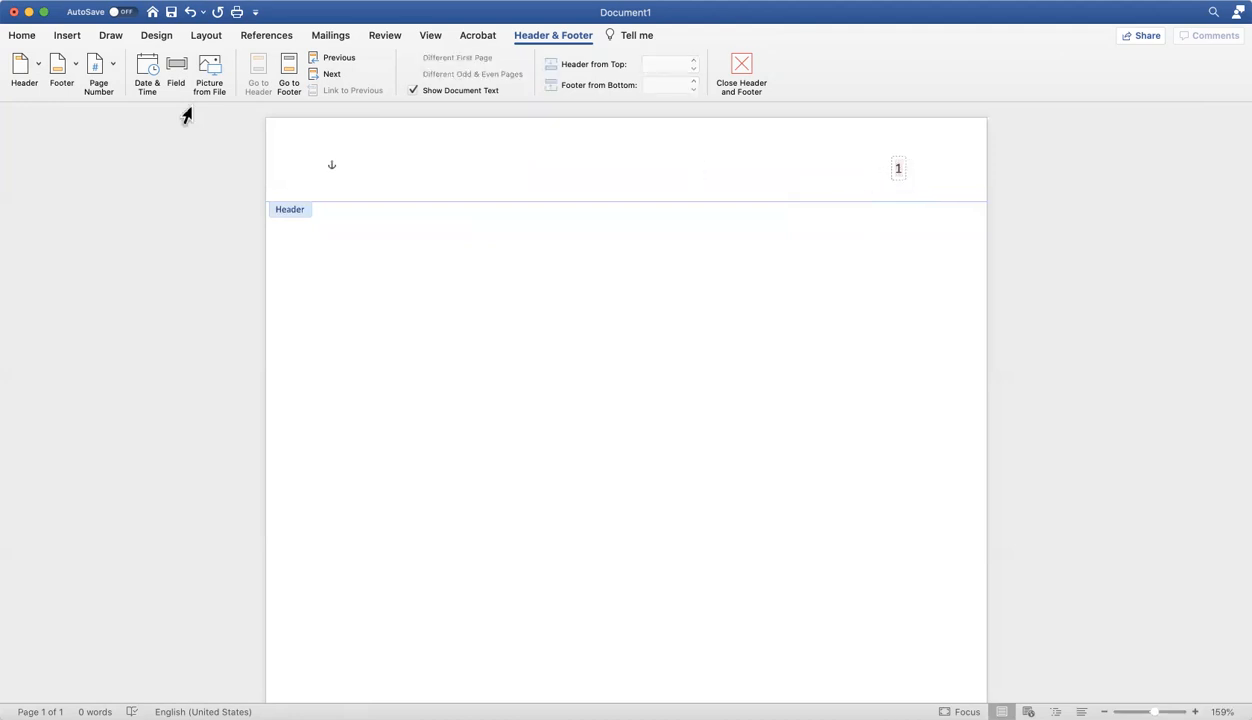
{"action": "left_click", "coordinate": [22, 36]}
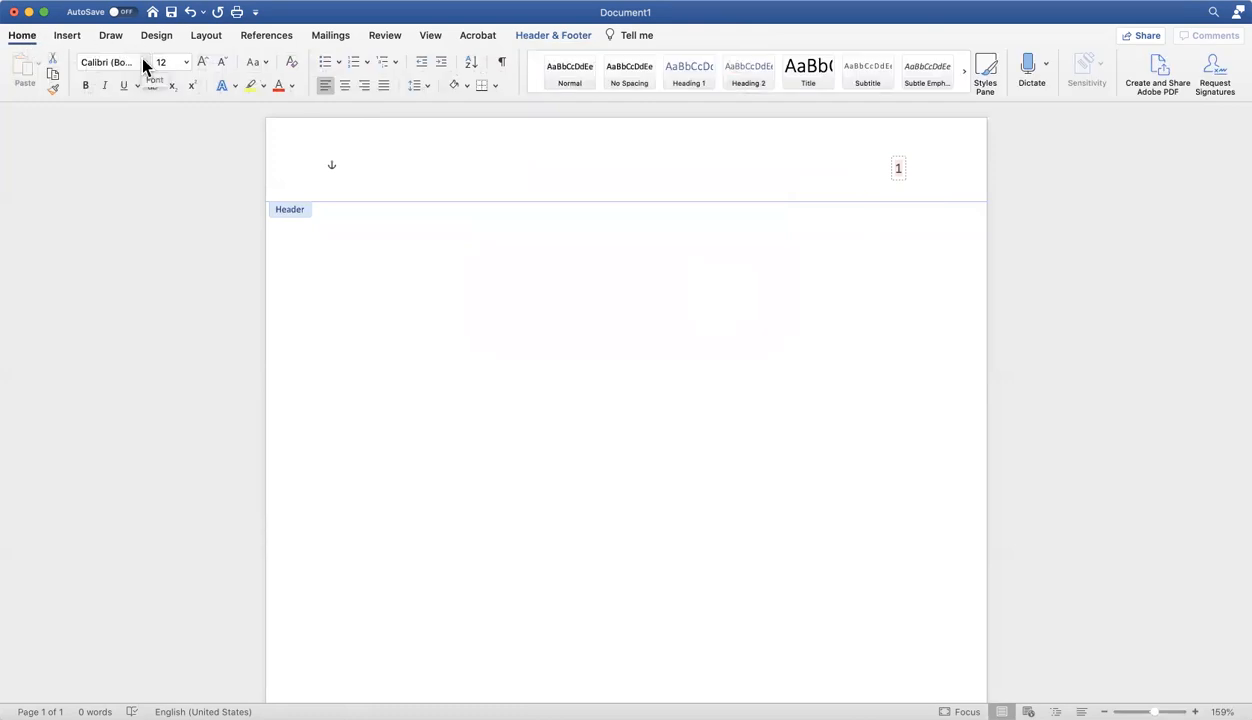
{"action": "left_click", "coordinate": [143, 62]}
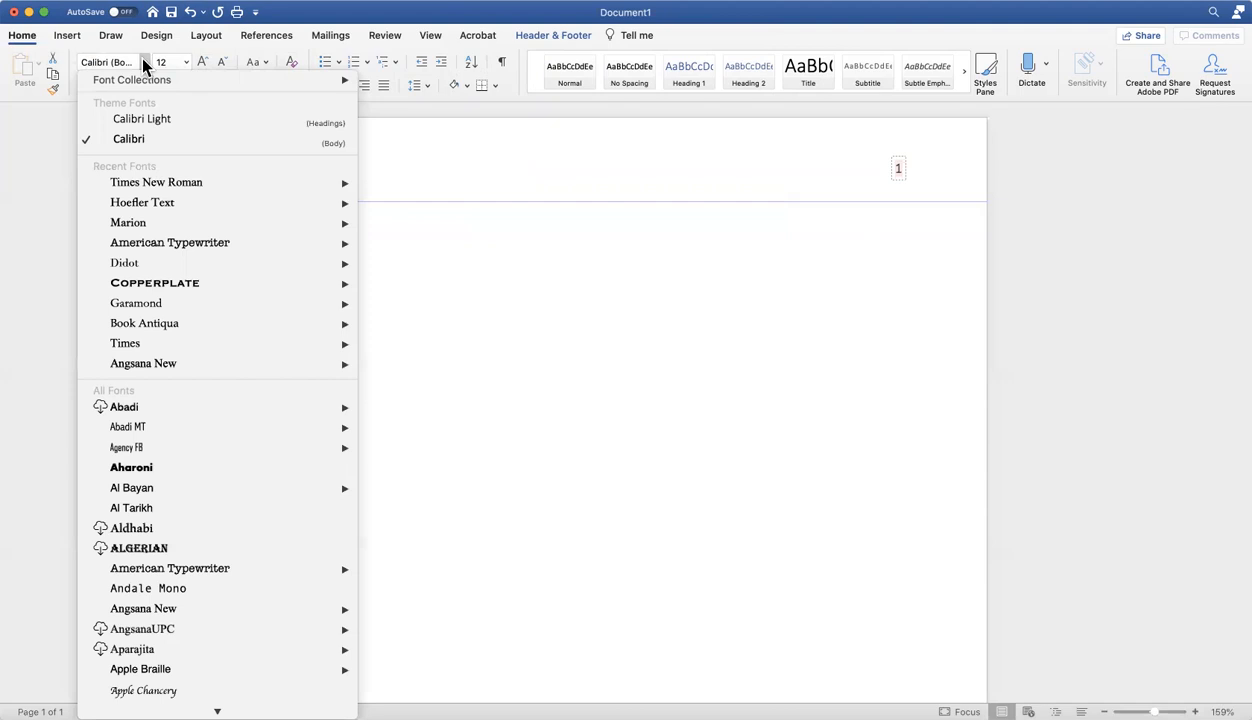
{"action": "left_click", "coordinate": [144, 182]}
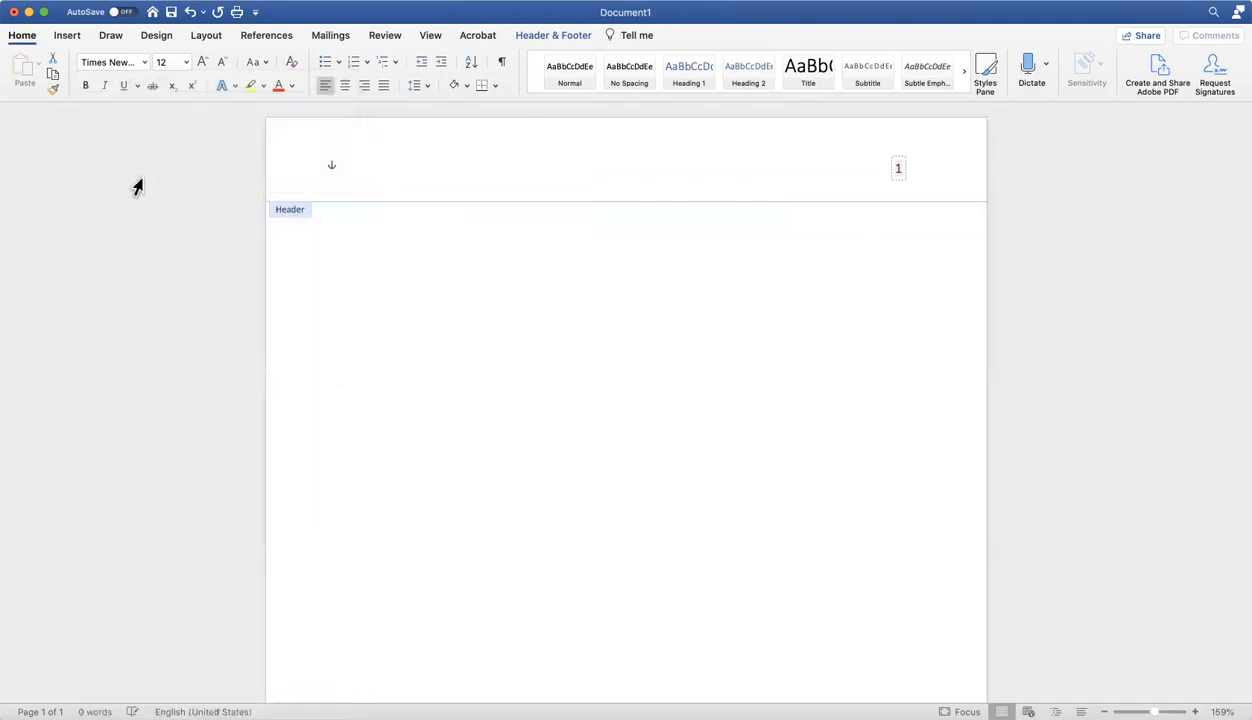
{"action": "left_click", "coordinate": [186, 62]}
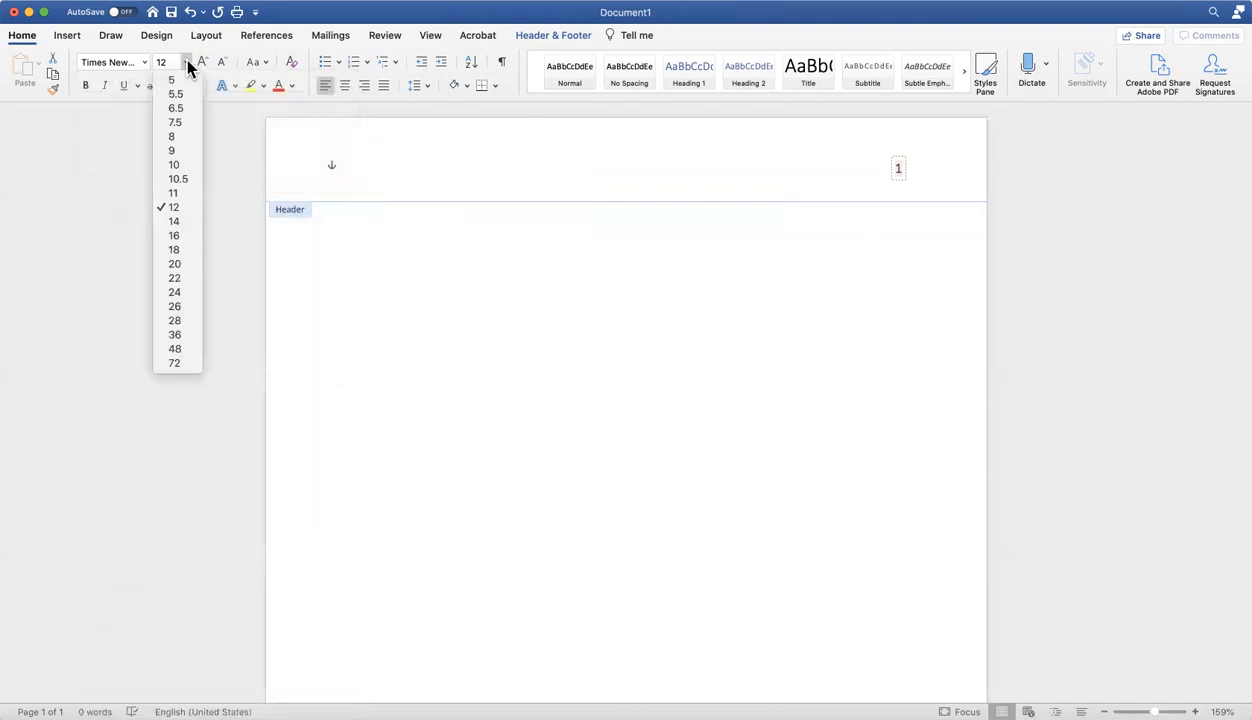
{"action": "left_click", "coordinate": [186, 62]}
{"action": "left_click", "coordinate": [899, 168]}
{"action": "left_click", "coordinate": [898, 168]}
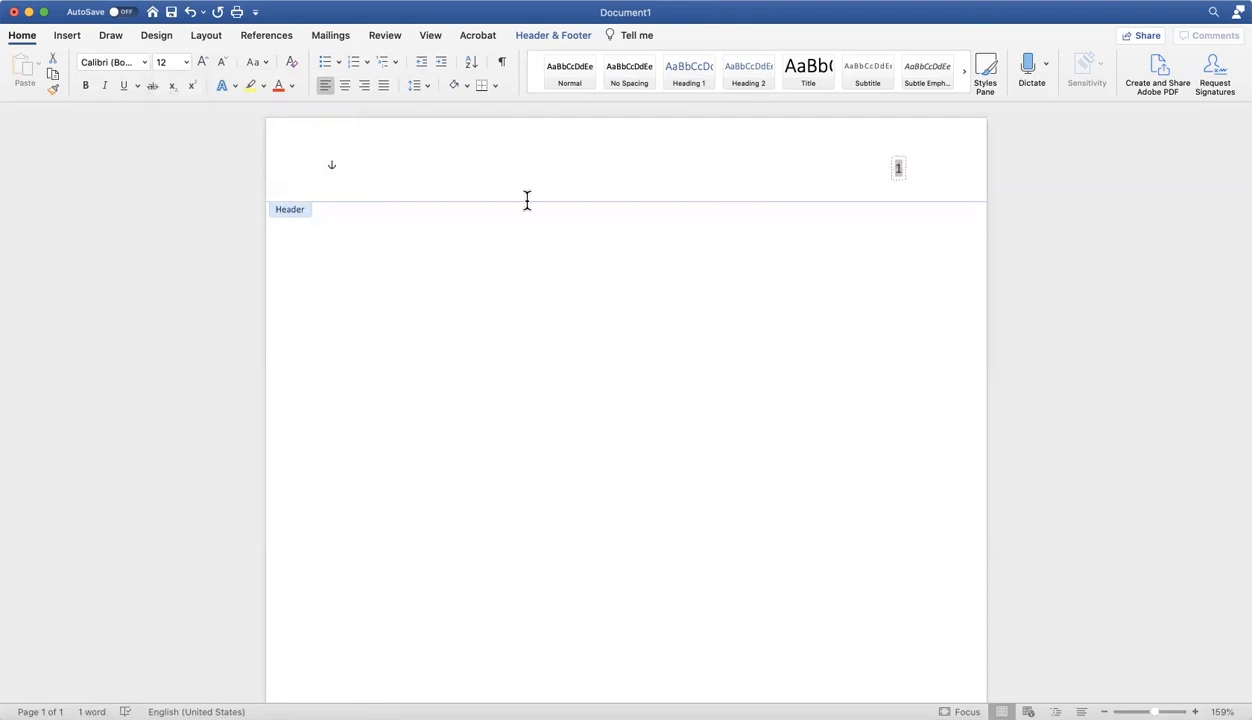
{"action": "left_click", "coordinate": [144, 62]}
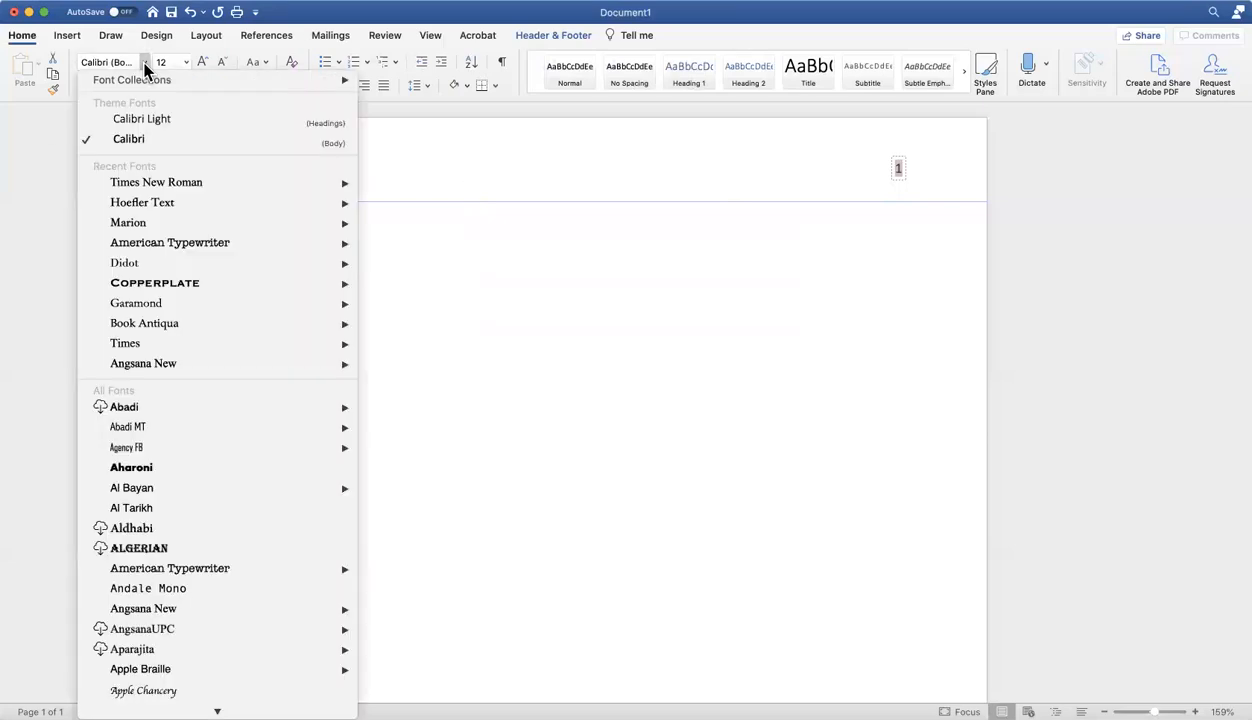
{"action": "left_click", "coordinate": [146, 180]}
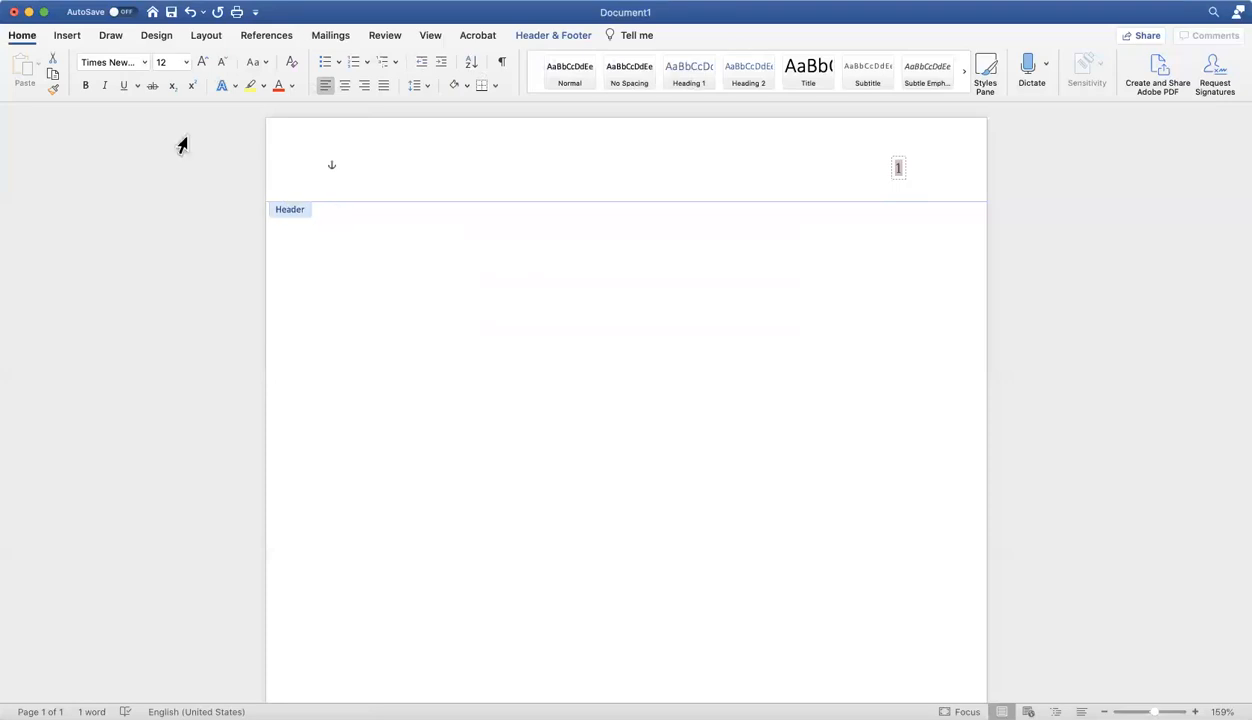
{"action": "double_click", "coordinate": [383, 280]}
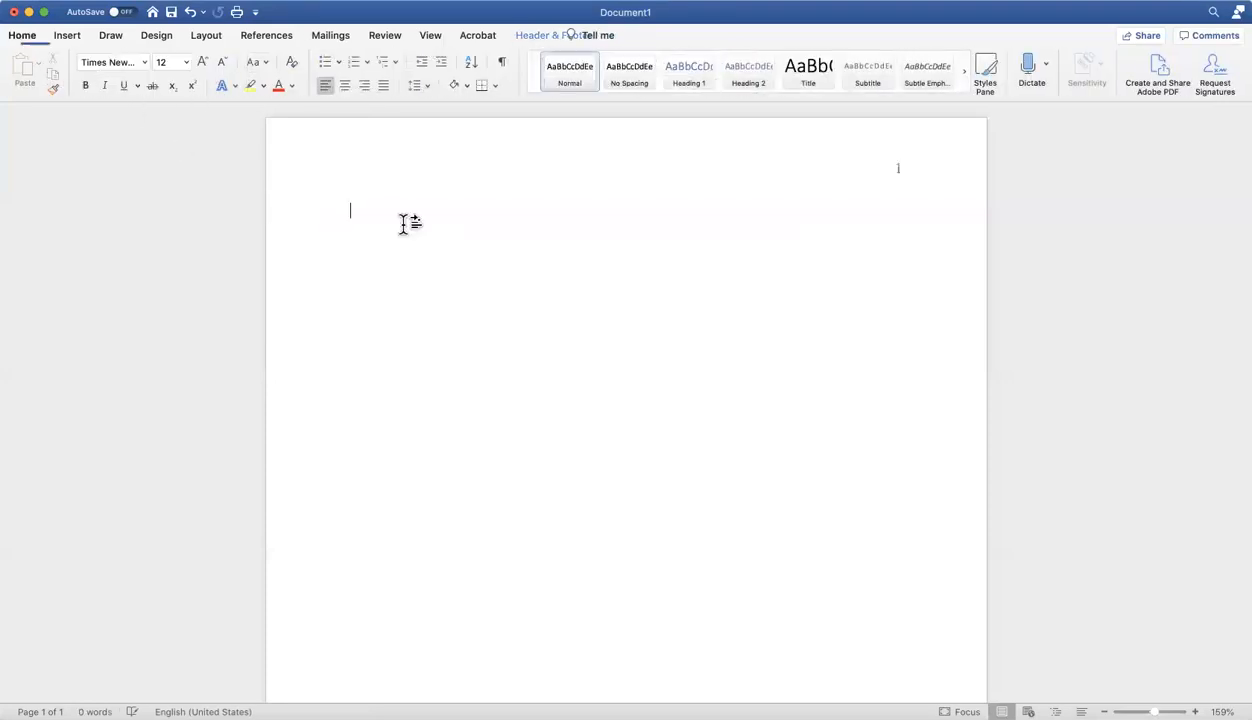
{"action": "double_click", "coordinate": [451, 176]}
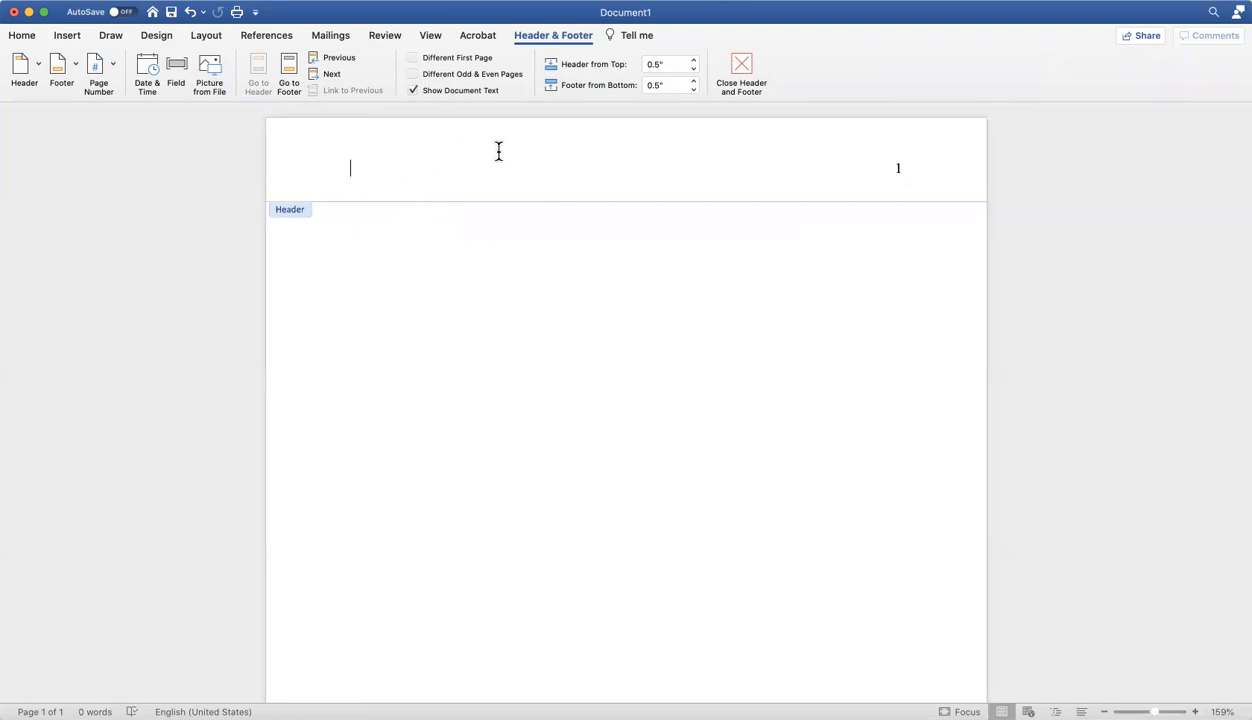
{"action": "double_click", "coordinate": [402, 222]}
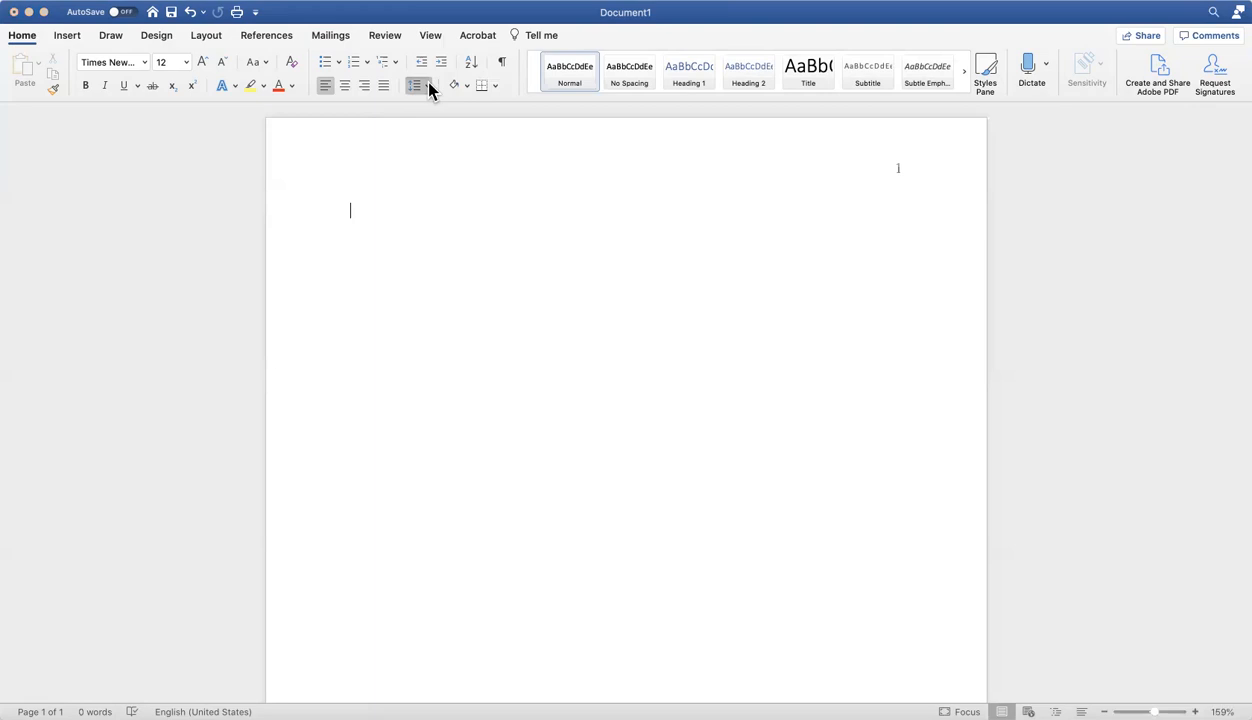
Set the body to double line spacing with centred alignment and leave three blank lines at the start of the page.
{"action": "left_click", "coordinate": [431, 163]}
{"action": "left_click", "coordinate": [345, 86]}
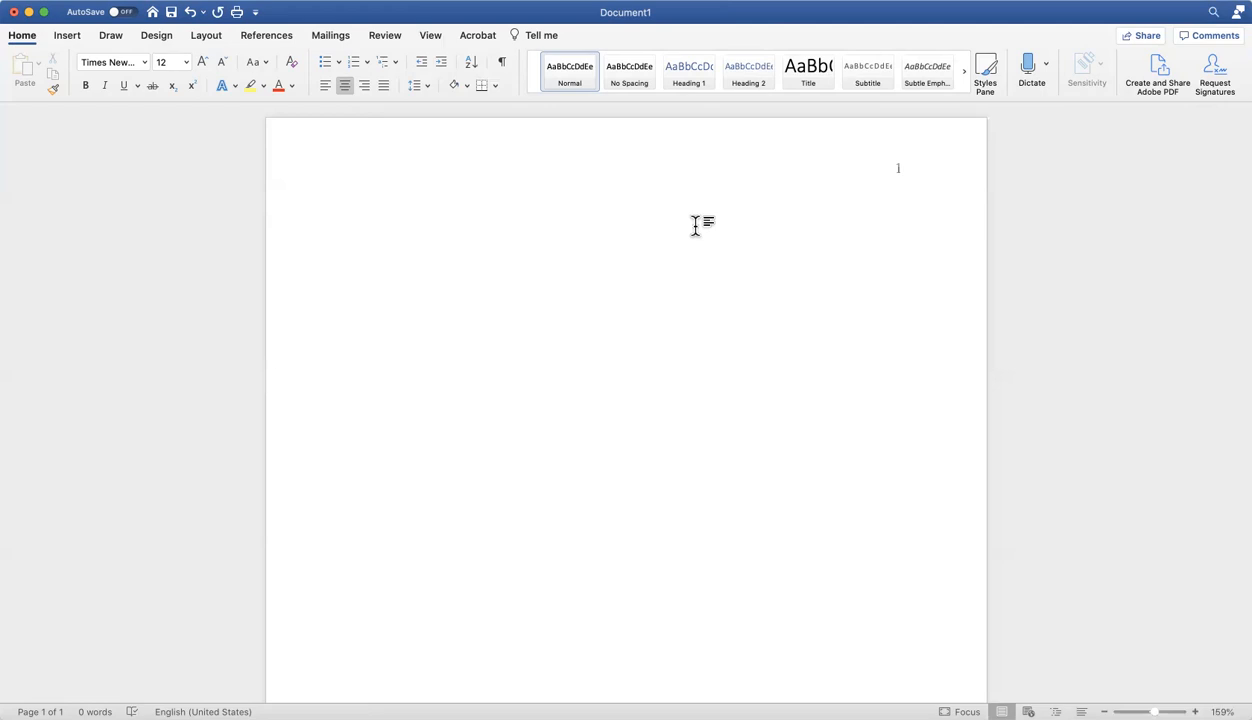
{"action": "key", "text": "Return"}
Enter the bold title "Complete Title of Paper: An APA Template".
{"action": "left_click", "coordinate": [85, 88]}
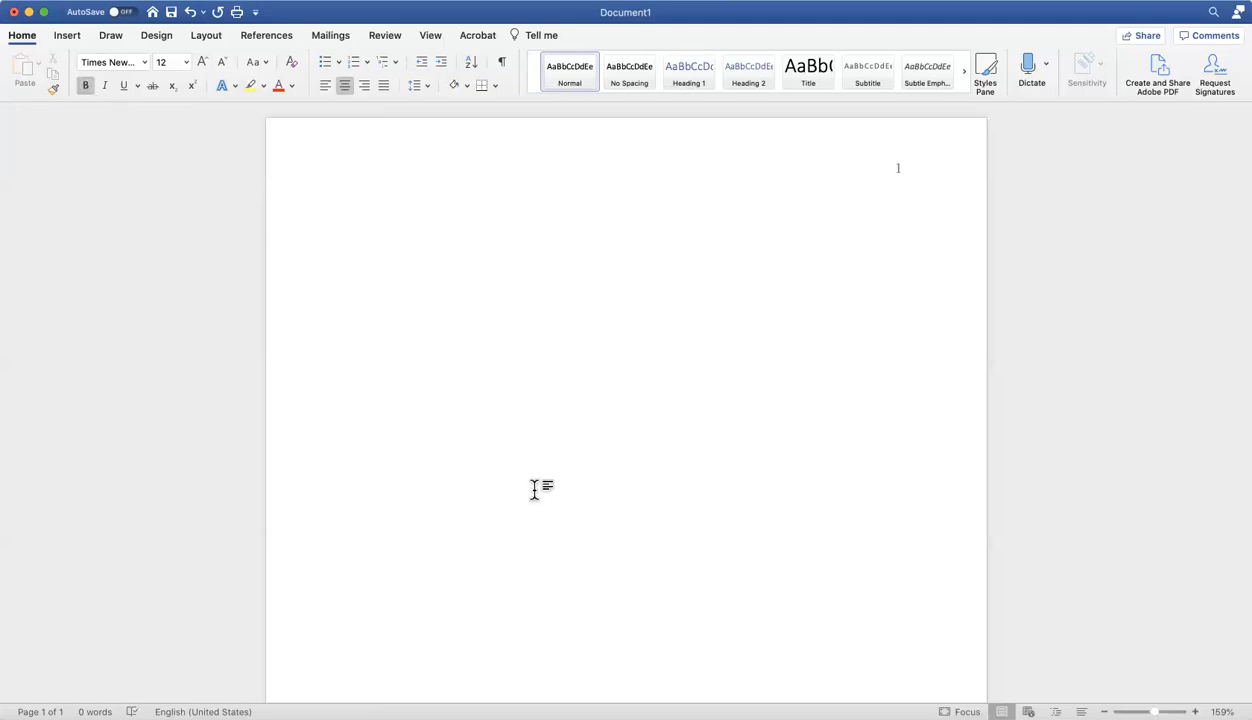
{"action": "type", "text": "Complete Title of Paper:"}
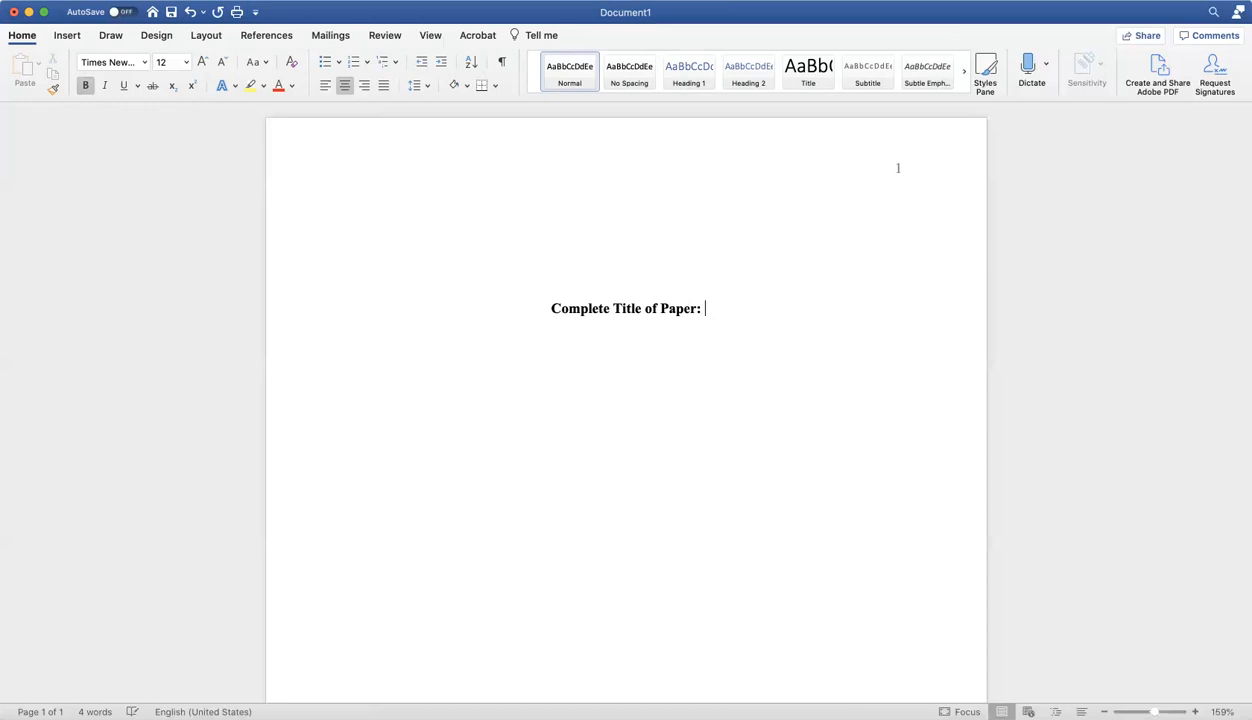
{"action": "type", "text": " A"}
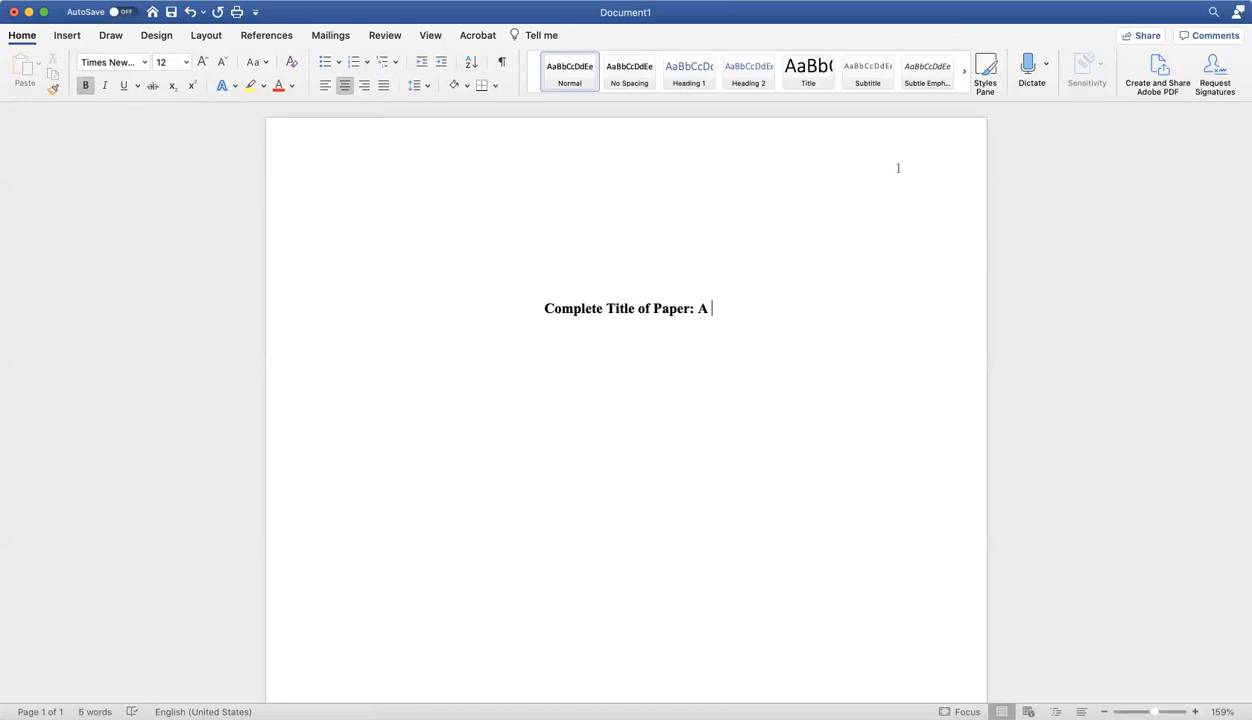
{"action": "key", "text": "BackSpace"}
{"action": "type", "text": "n AP"}
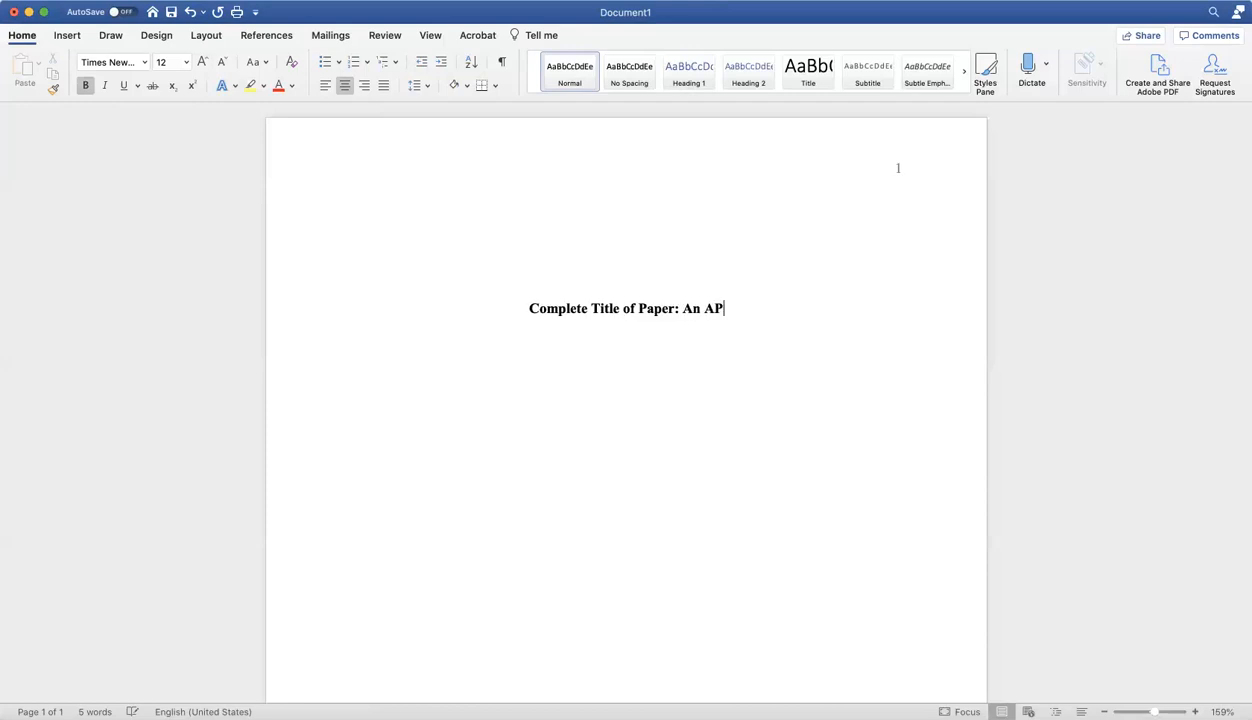
{"action": "type", "text": "A Temp"}
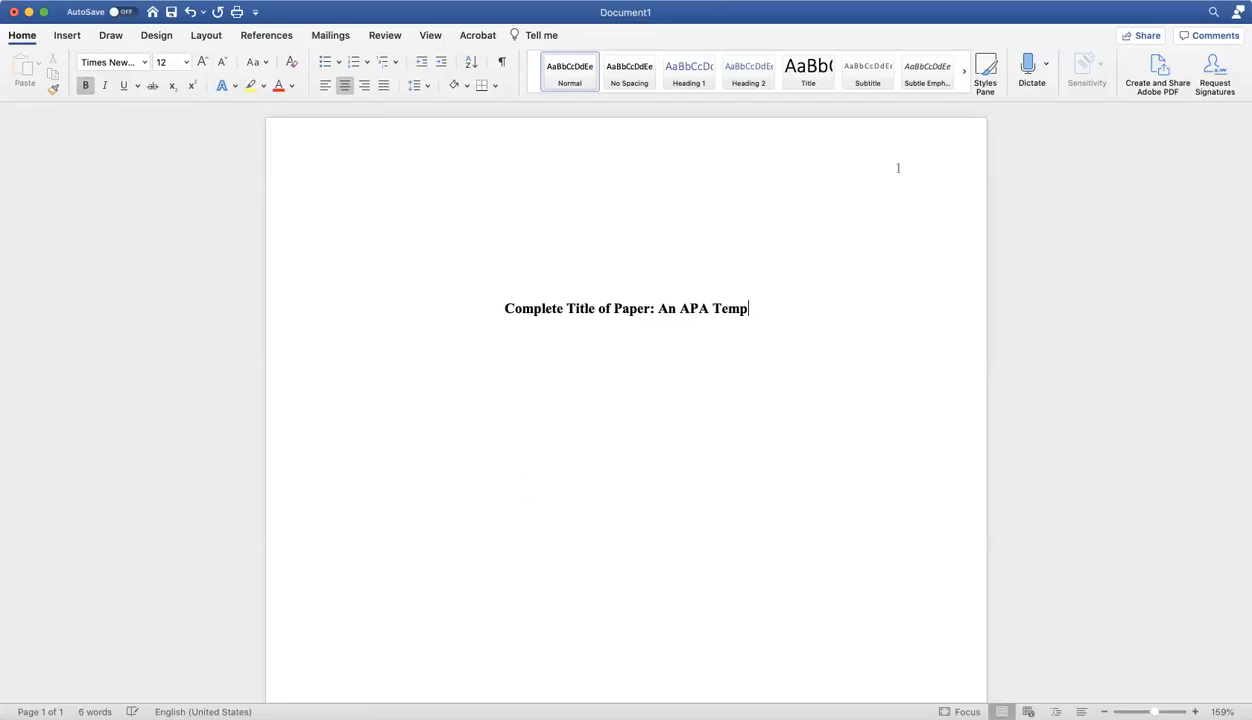
{"action": "type", "text": "late"}
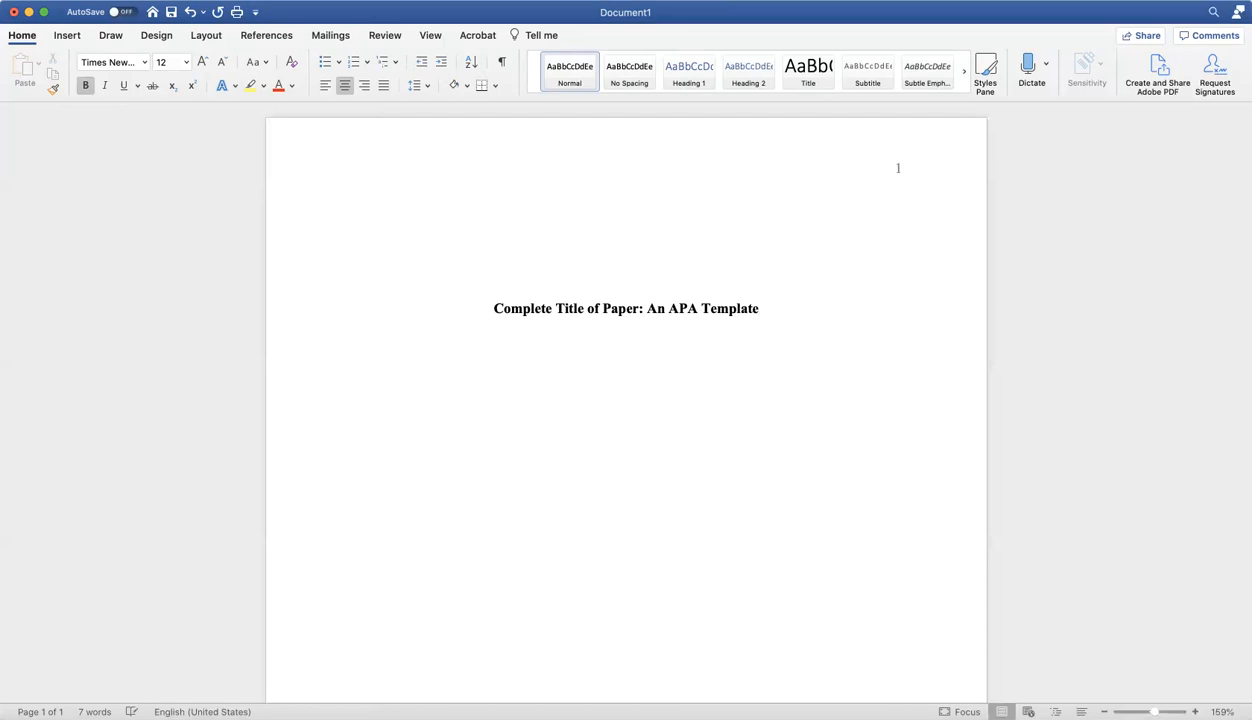
Below the title, leave a blank line and enter the author's full name and "East Central College" in non-bold text on separate lines.
{"action": "left_click", "coordinate": [86, 86]}
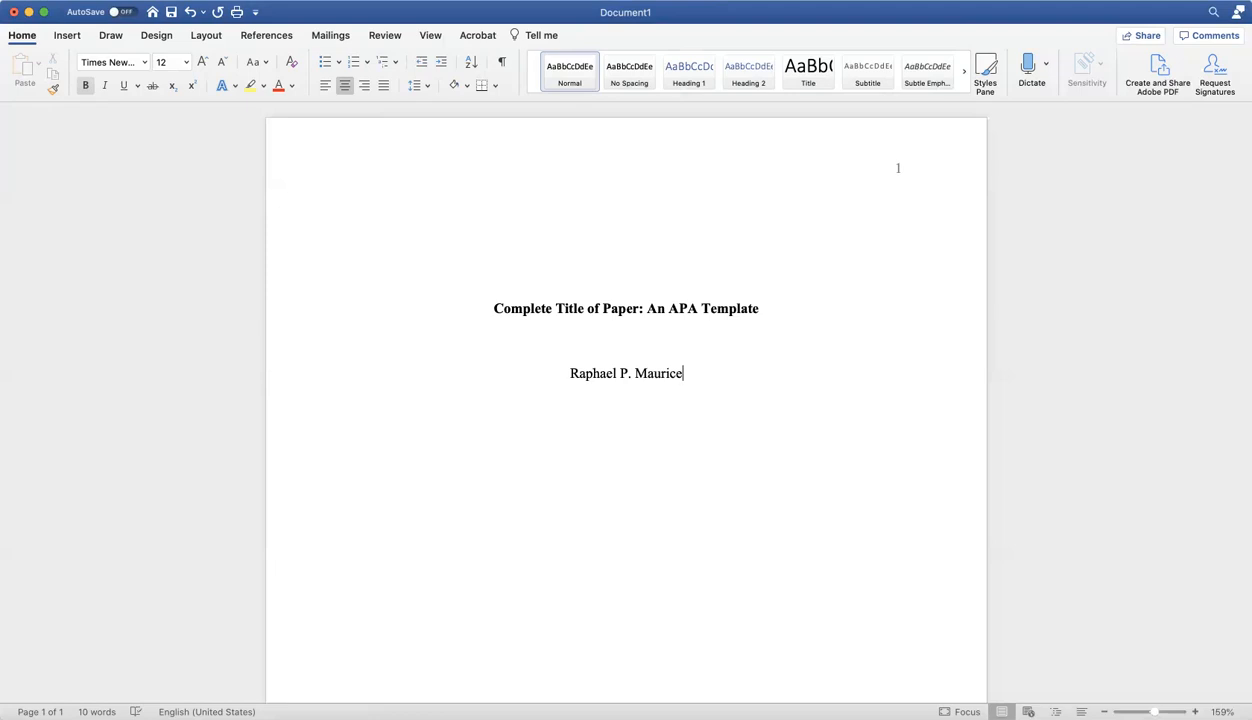
{"action": "key", "text": "Return"}
{"action": "type", "text": "East Central College"}
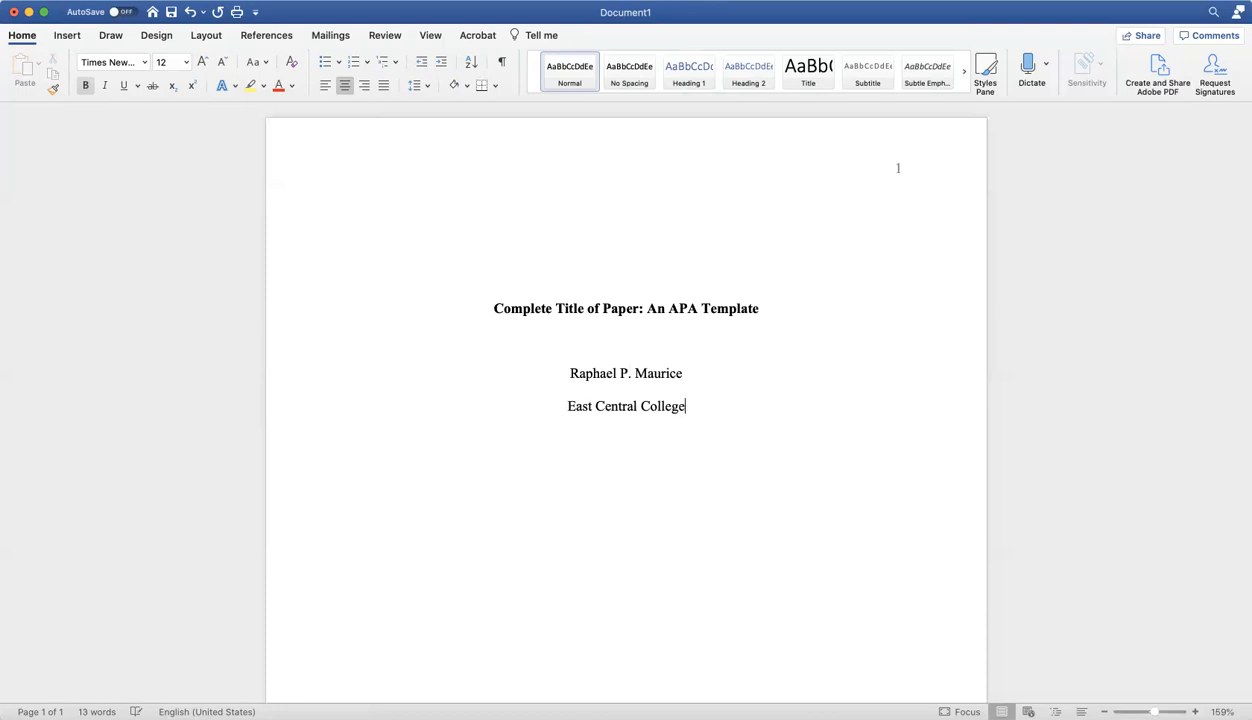
{"action": "key", "text": "Return"}
Add the course line "SOC 101: Introduction to Sociology" below the college name.
{"action": "type", "text": "SOC 101: Introductio"}
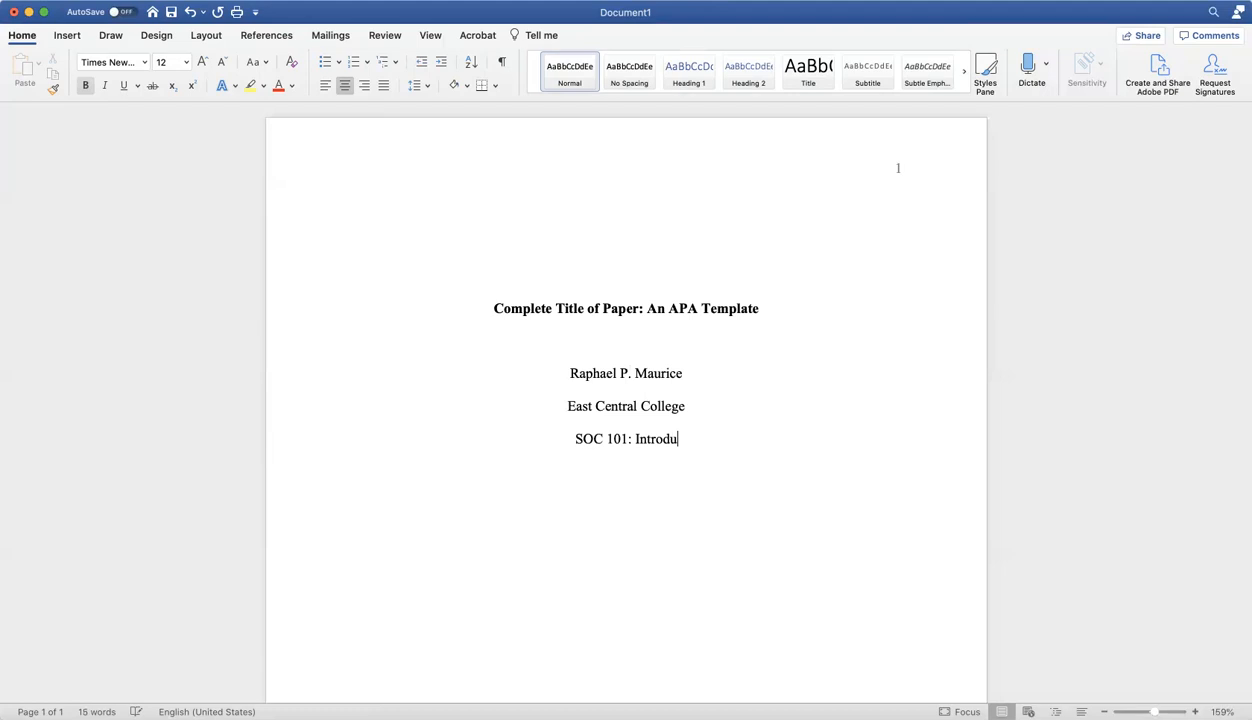
{"action": "type", "text": "n to Soci"}
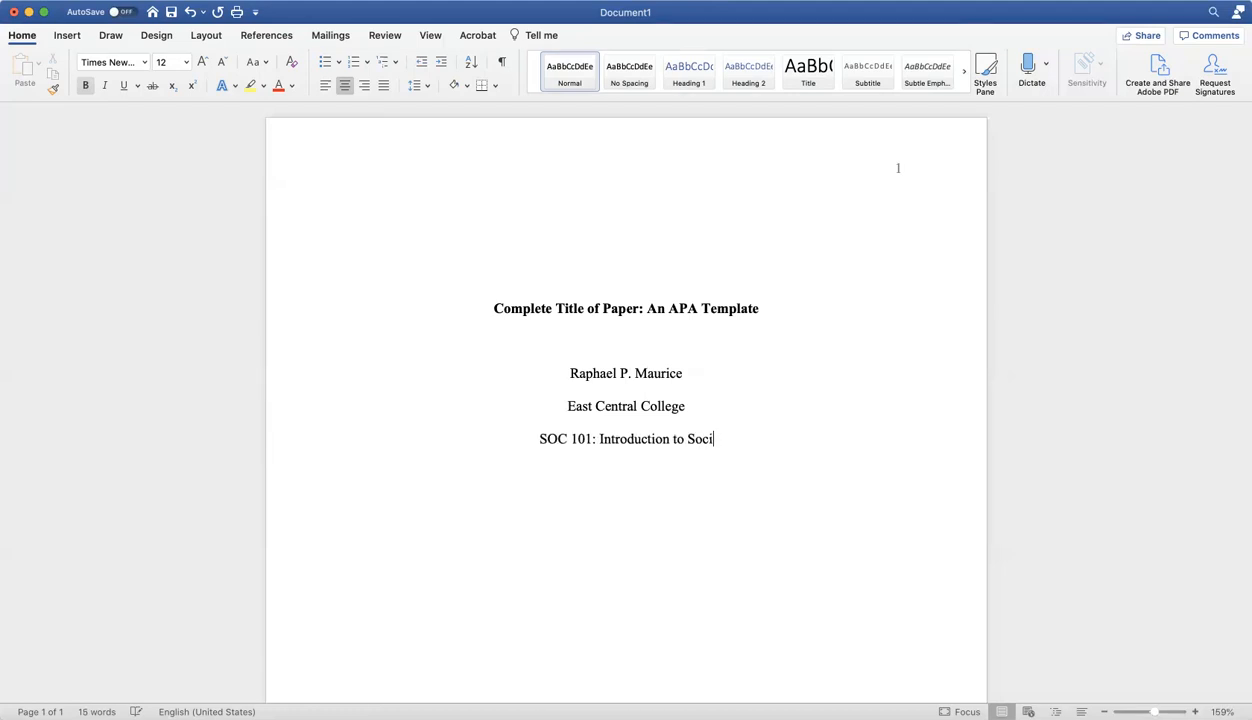
{"action": "type", "text": "ology"}
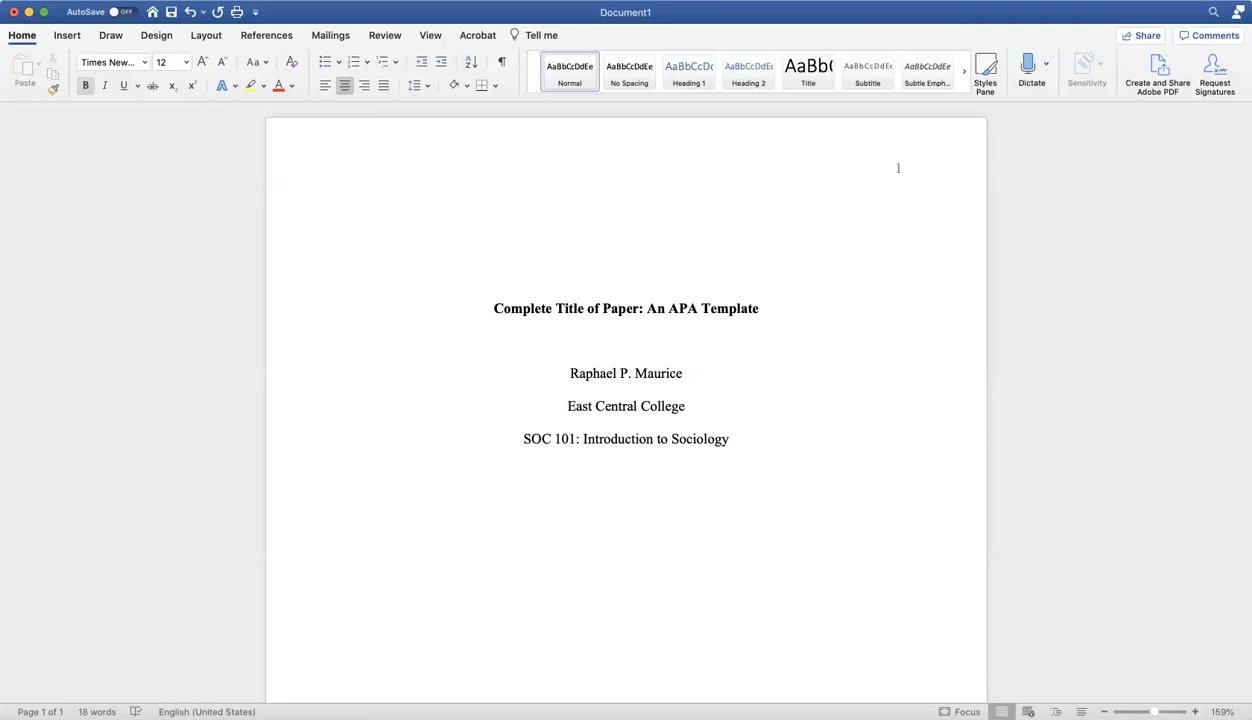
Enter the instructor's title and name below the course, followed by the date "August 17, 2020" on its own line.
{"action": "type", "text": "Dr. Jane R. Doe"}
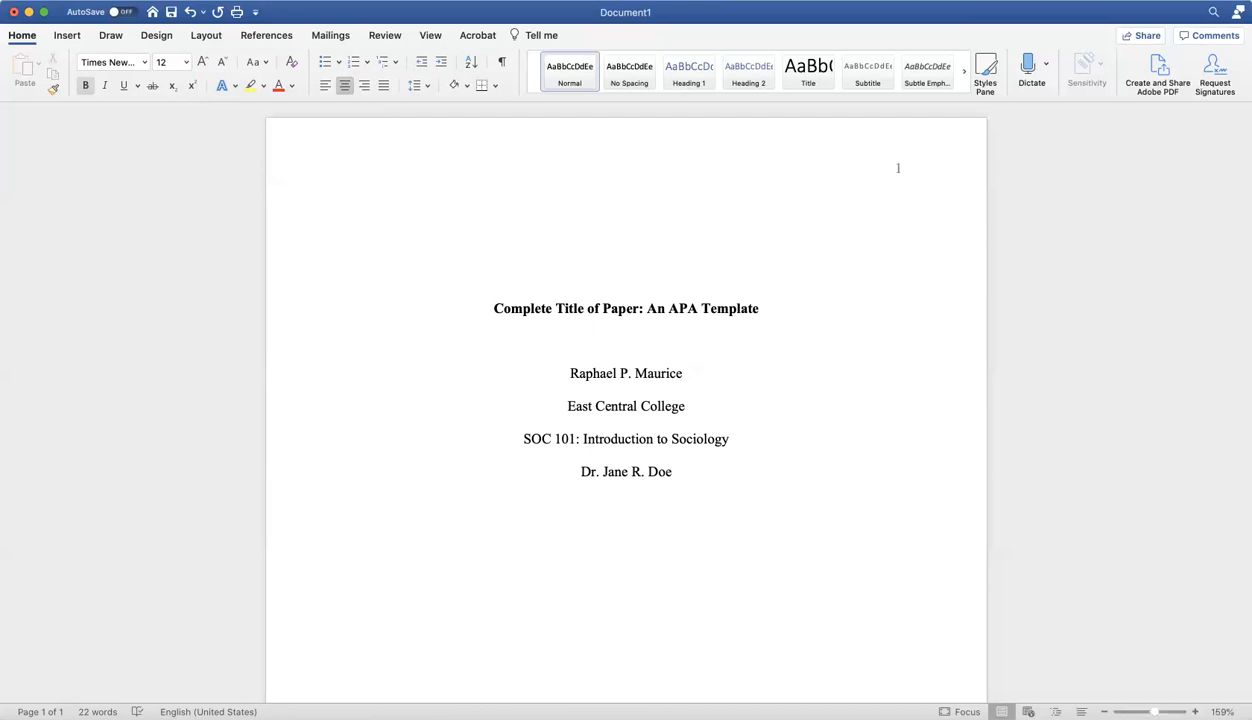
{"action": "key", "text": "Return"}
{"action": "type", "text": "August 1"}
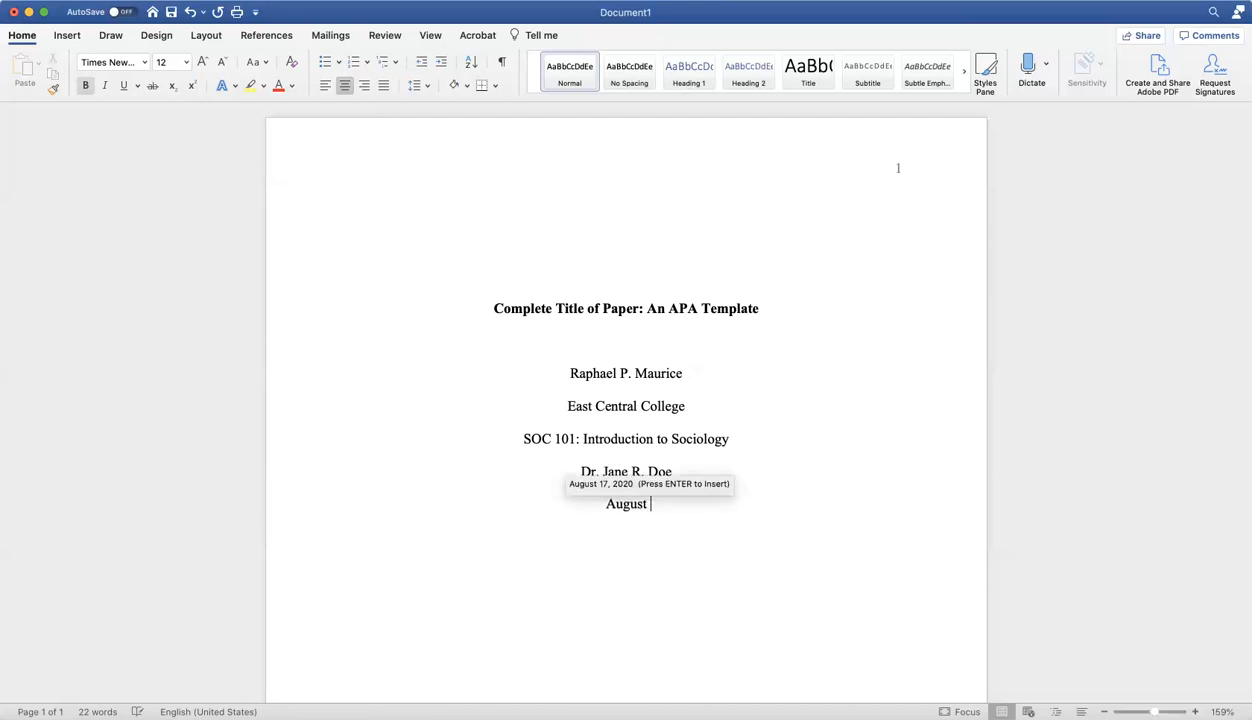
{"action": "type", "text": "7, 2020"}
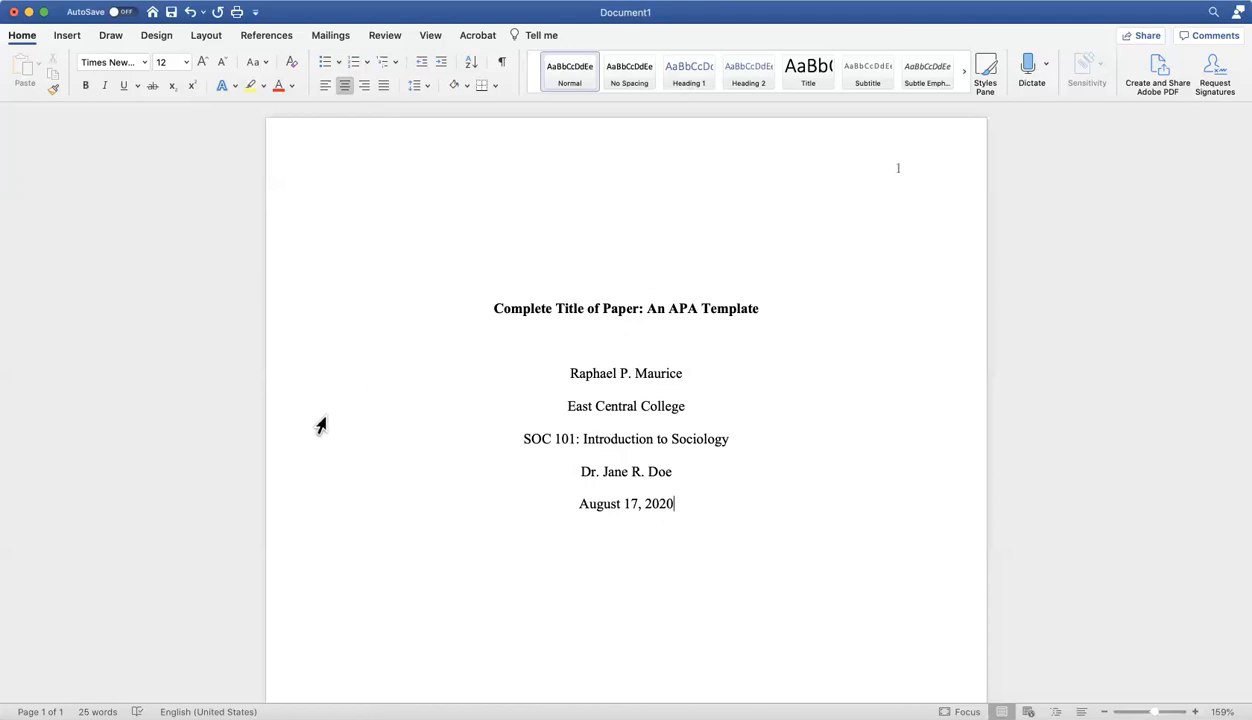
Add blank lines below the date and insert a page break to start page 2.
{"action": "key", "text": "Return"}
{"action": "key", "text": "Return"}
{"action": "key", "text": "Return"}
{"action": "key", "text": "Return"}
{"action": "key", "text": "Return"}
{"action": "key", "text": "Return"}
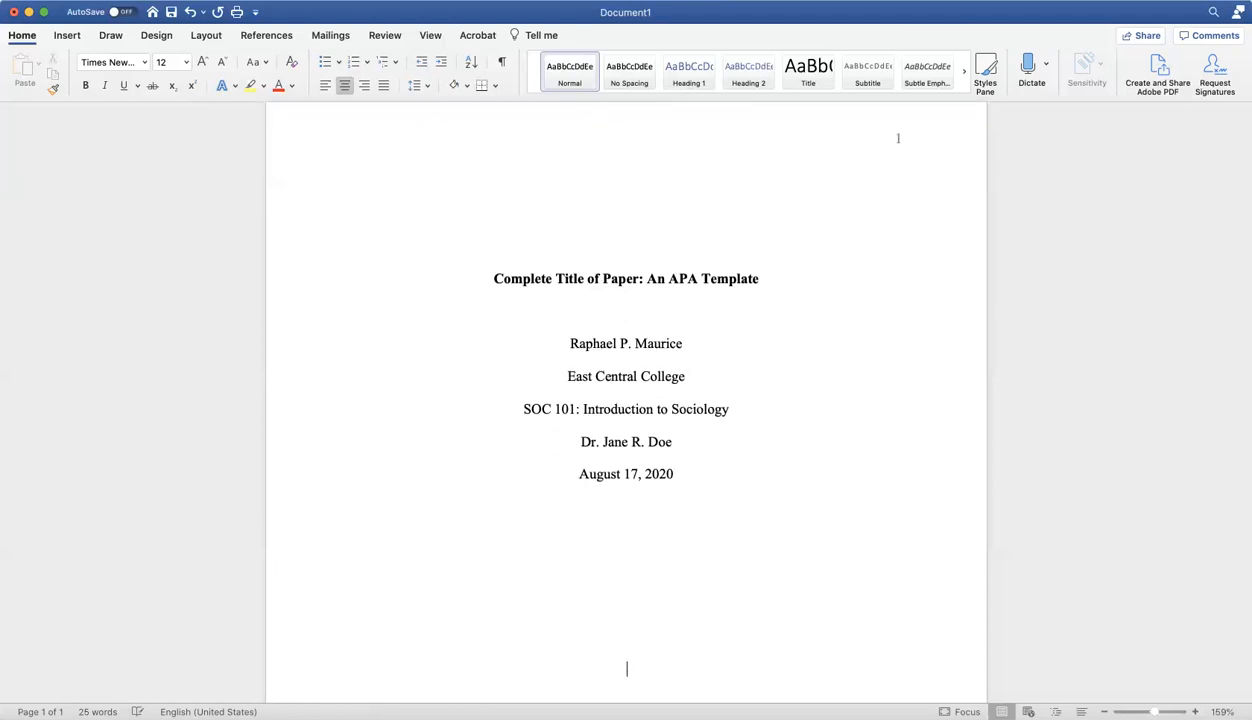
{"action": "key", "text": "Return"}
{"action": "key", "text": "Return"}
{"action": "key", "text": "Return"}
{"action": "key", "text": "Return"}
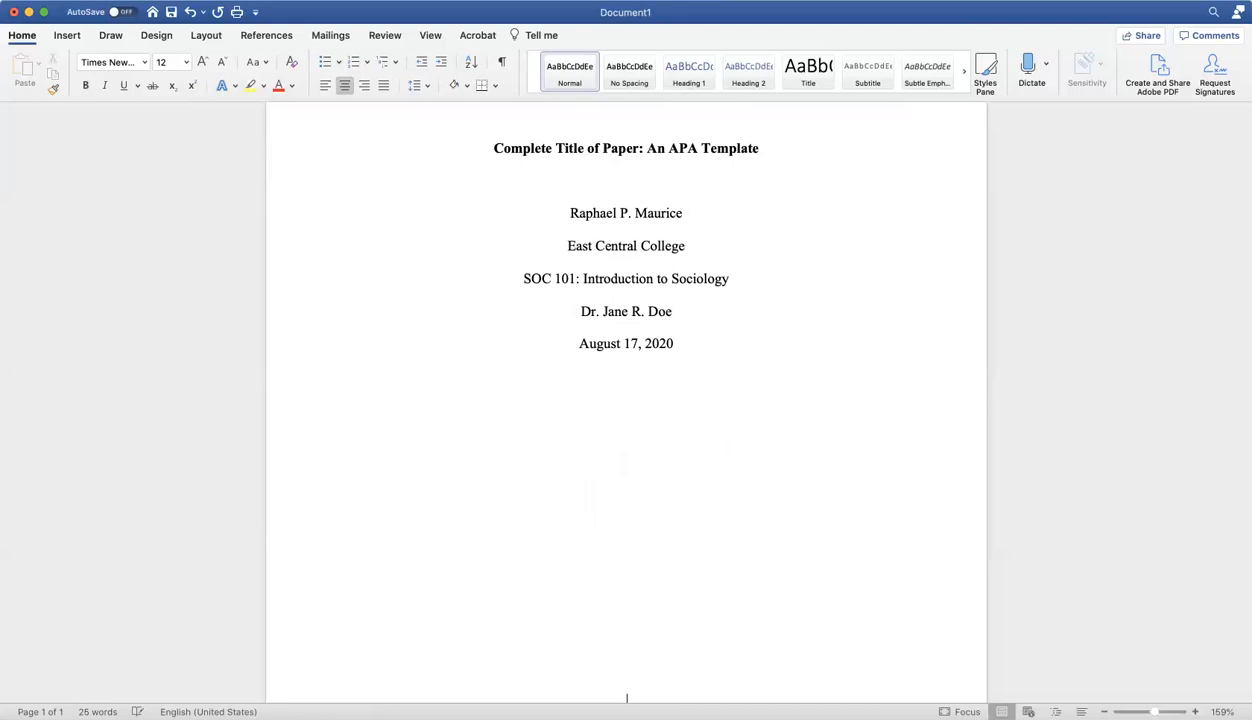
{"action": "key", "text": "super+Return"}
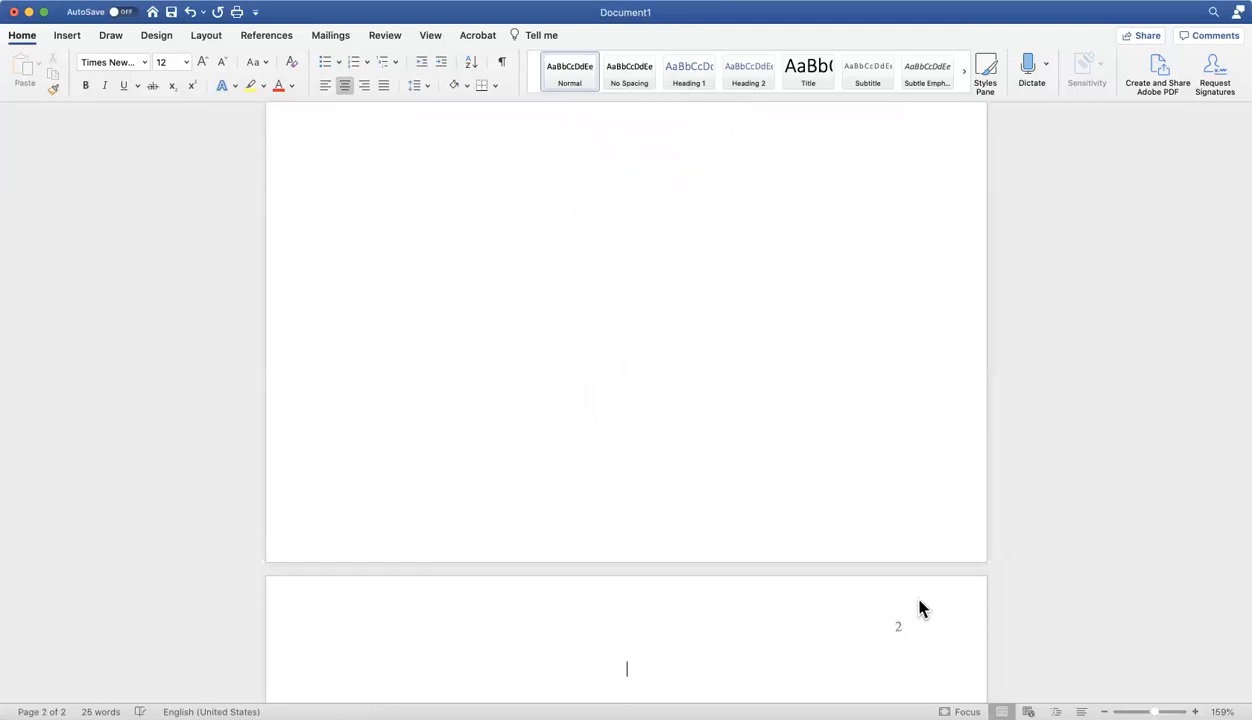
Enter the bold, centered title "Complete Title of Paper: An APA Template" on the first line of page 2.
{"action": "scroll", "coordinate": [900, 643], "scroll_direction": "down", "scroll_amount": 3}
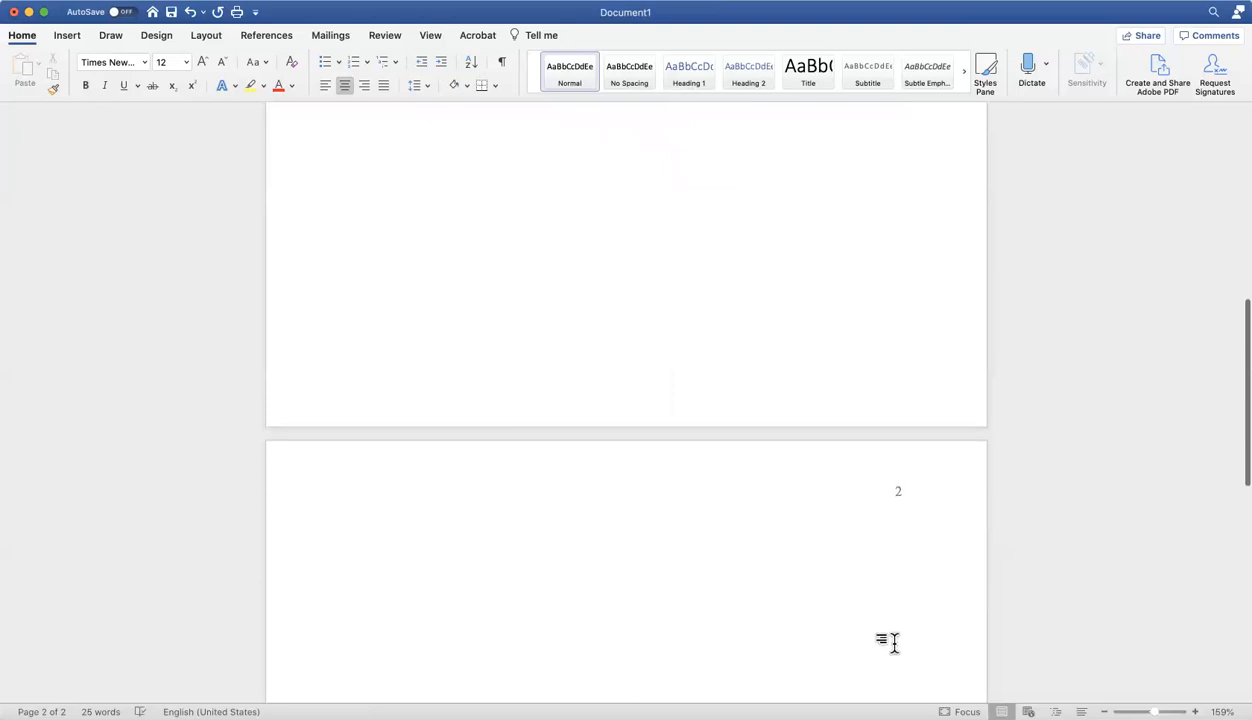
{"action": "scroll", "coordinate": [590, 265], "scroll_direction": "up", "scroll_amount": 5}
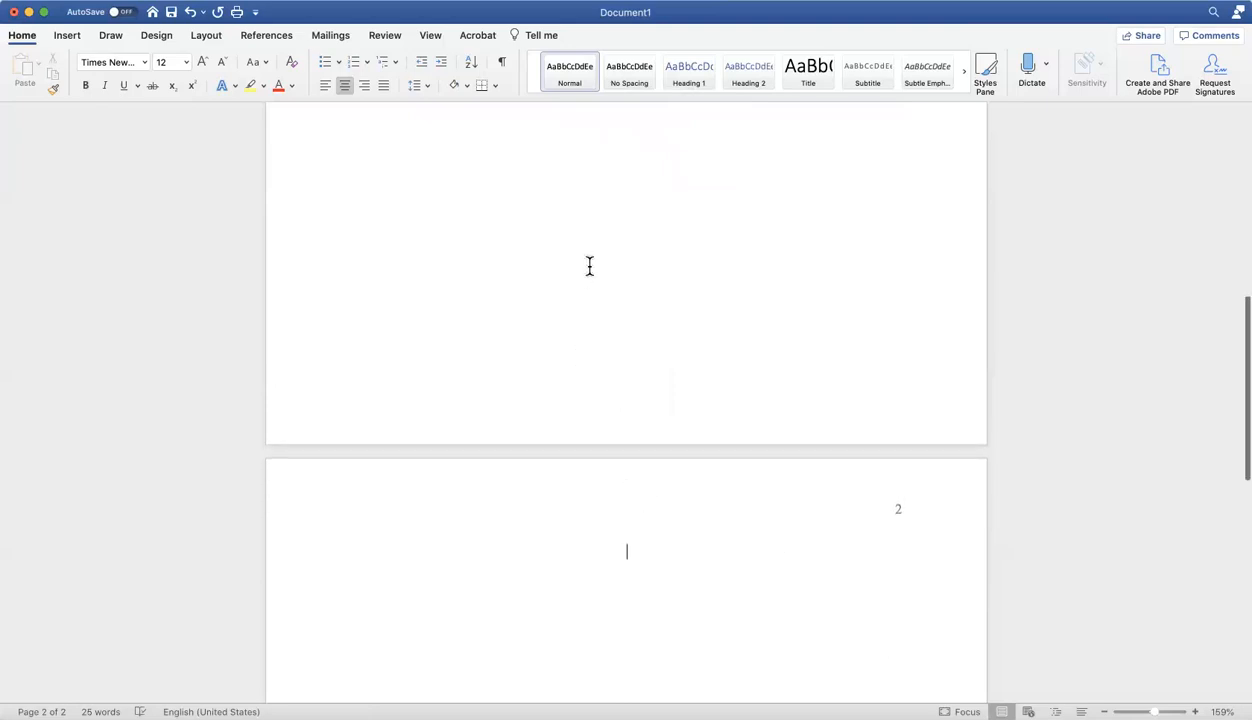
{"action": "scroll", "coordinate": [590, 262], "scroll_direction": "up", "scroll_amount": 2}
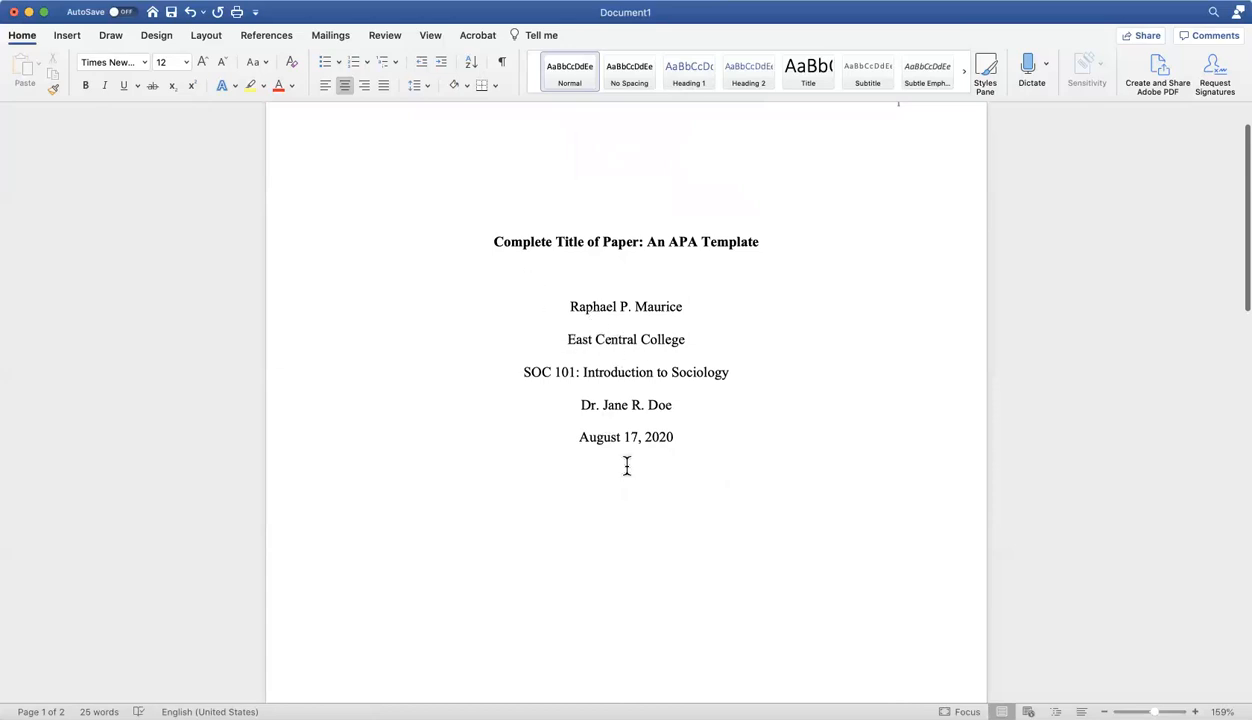
{"action": "scroll", "coordinate": [645, 530], "scroll_direction": "down", "scroll_amount": 2}
{"action": "scroll", "coordinate": [645, 530], "scroll_direction": "down", "scroll_amount": 6}
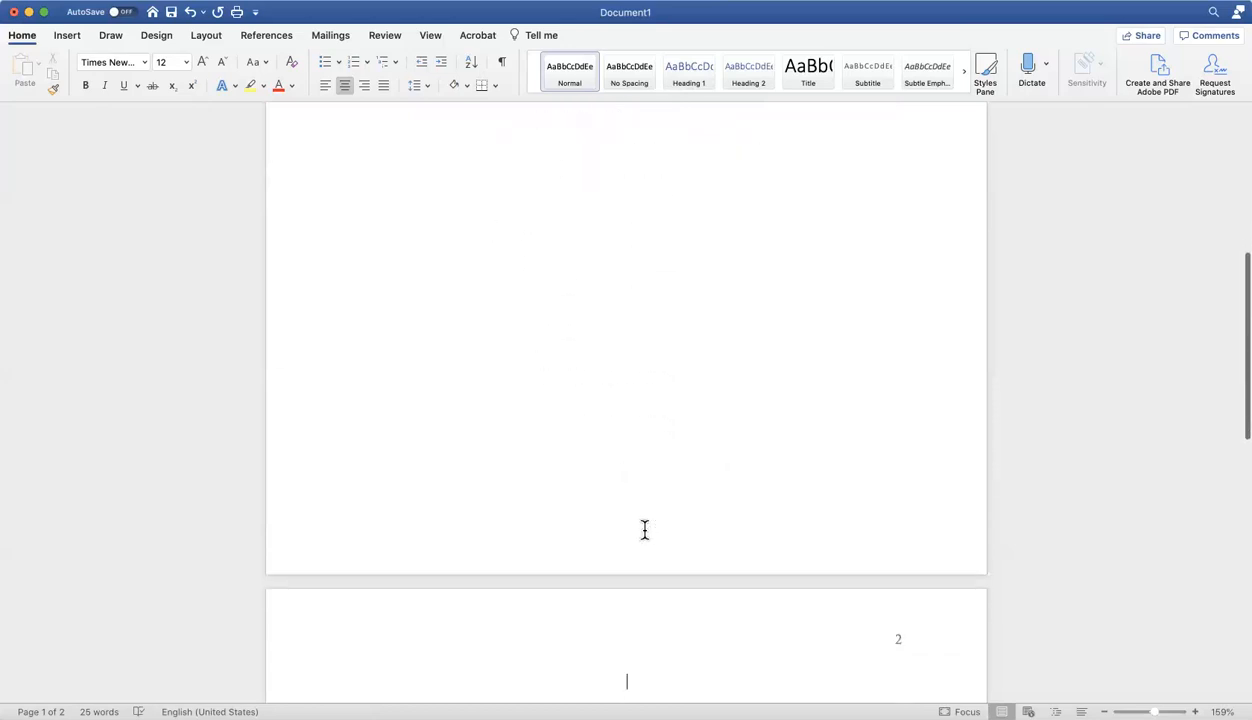
{"action": "left_click", "coordinate": [625, 630]}
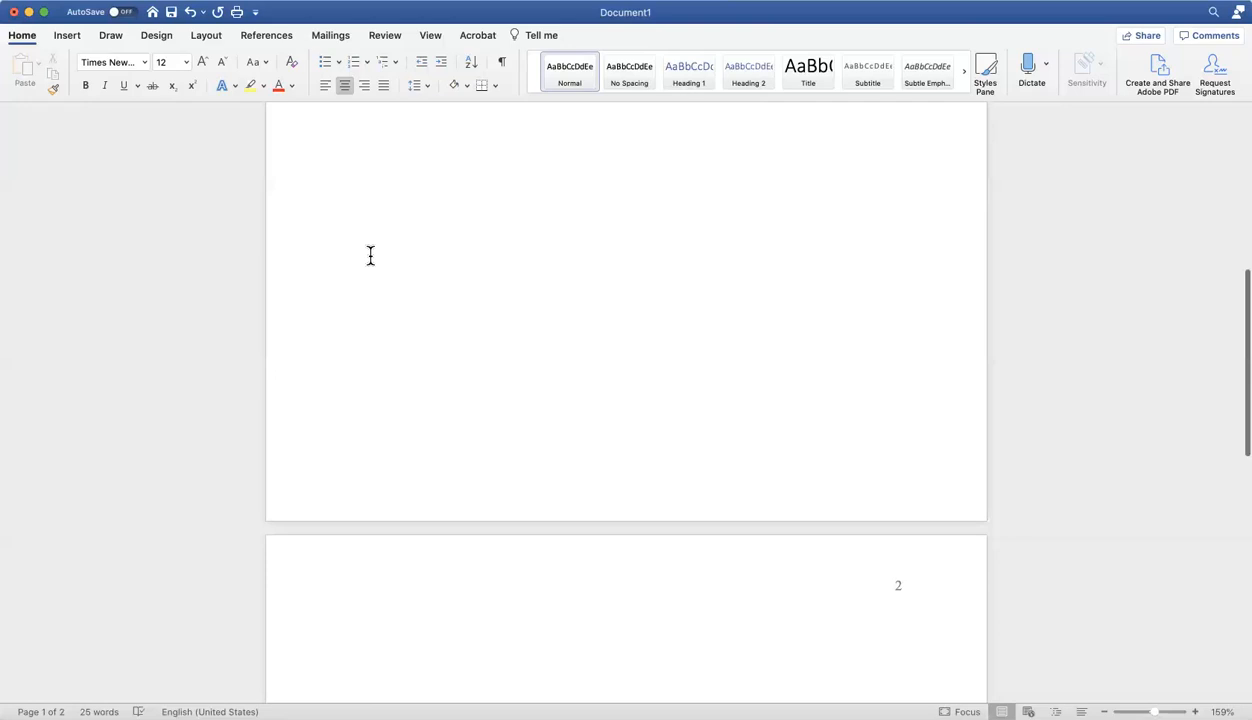
{"action": "left_click", "coordinate": [86, 88]}
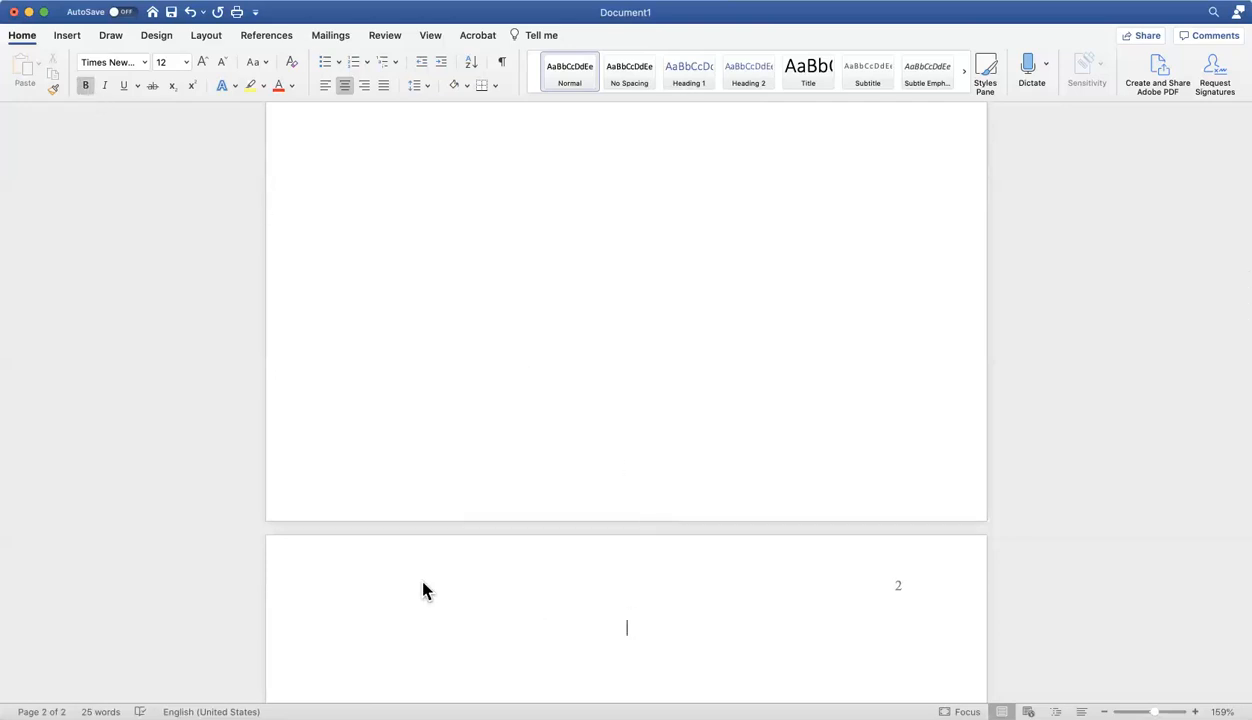
{"action": "type", "text": "Complete Title of Pa"}
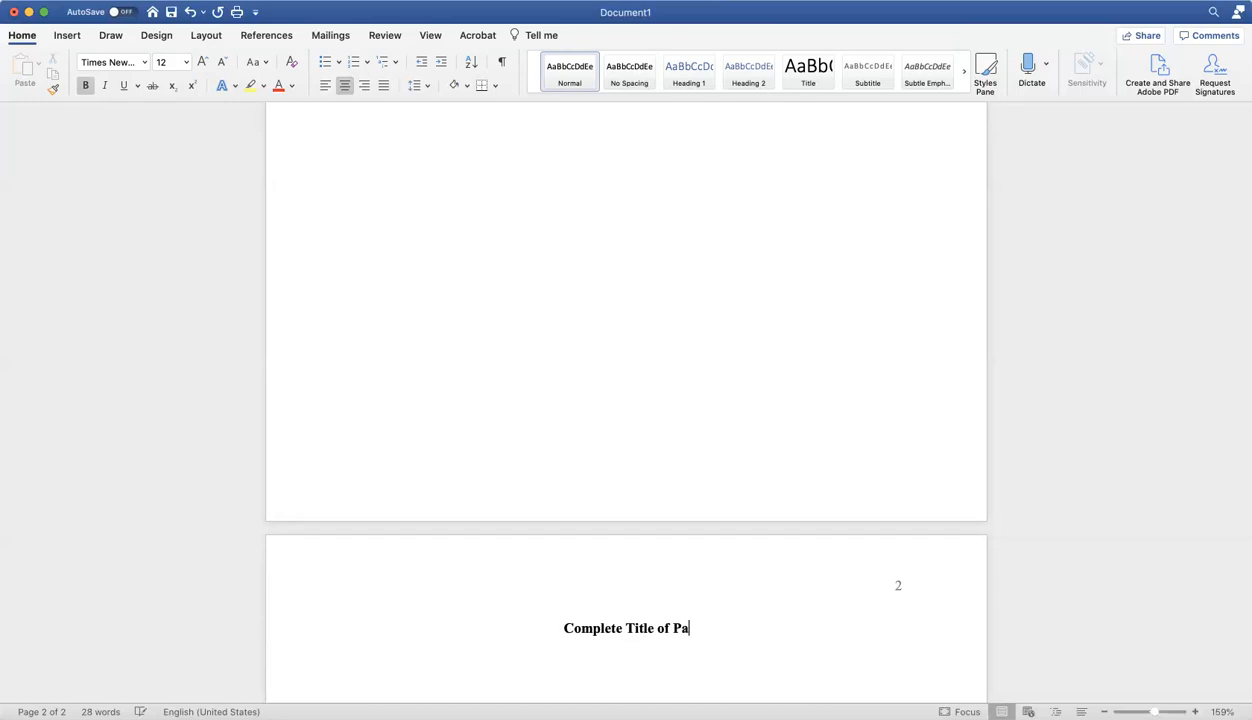
{"action": "type", "text": "per: An "}
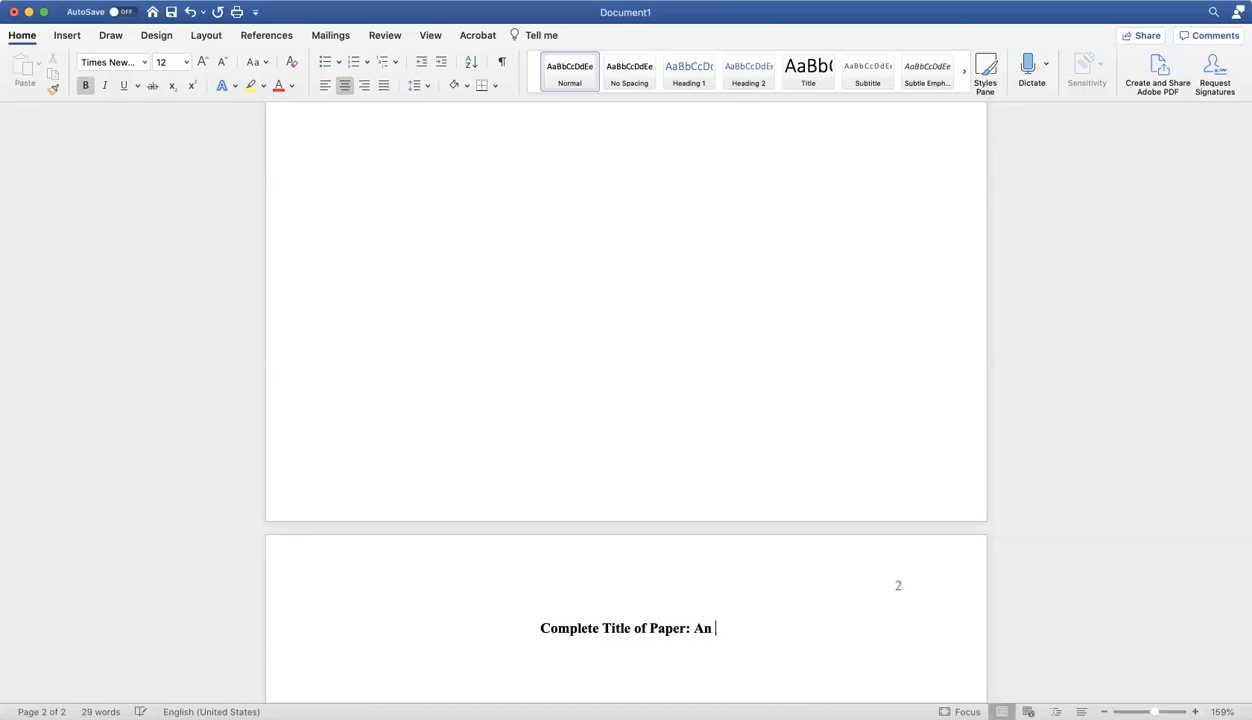
{"action": "type", "text": "APA Template"}
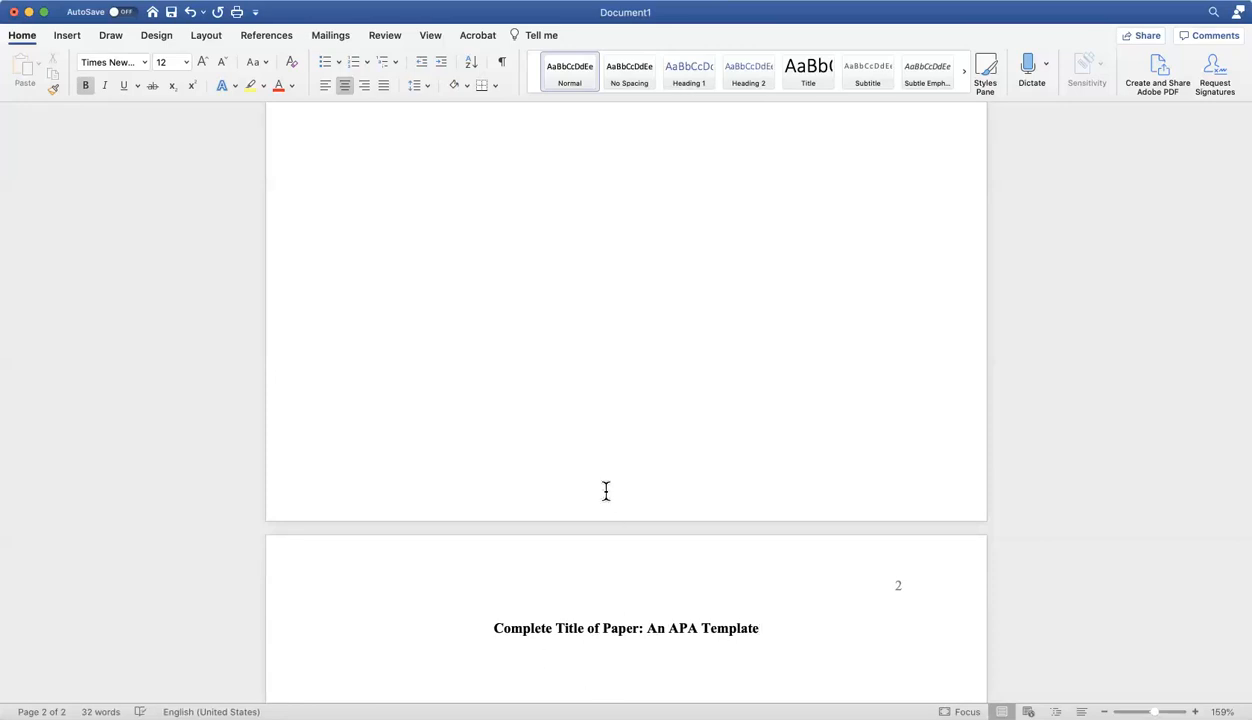
Leave a blank line below the page 2 title and add the bold, centered headings "Introduction", "Discussion" and "Conclusion" on separate lines.
{"action": "scroll", "coordinate": [606, 490], "scroll_direction": "down", "scroll_amount": 5}
{"action": "scroll", "coordinate": [606, 490], "scroll_direction": "down", "scroll_amount": 8}
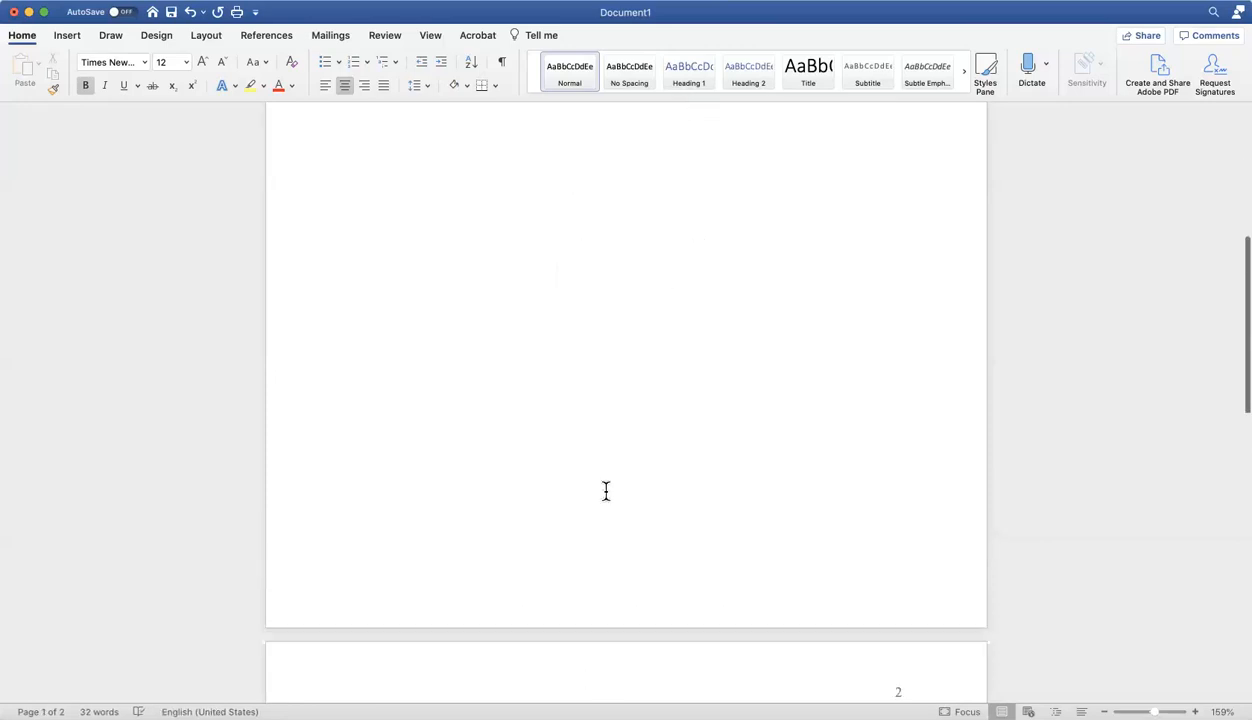
{"action": "scroll", "coordinate": [772, 541], "scroll_direction": "down", "scroll_amount": 3}
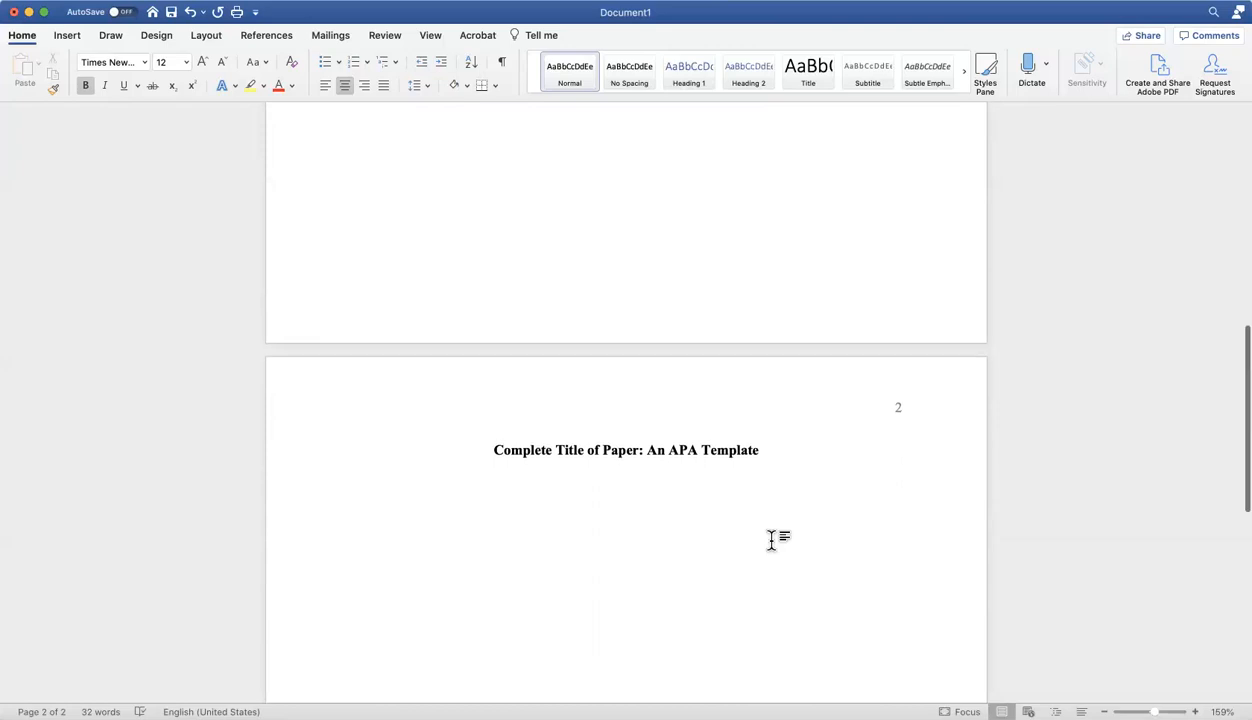
{"action": "scroll", "coordinate": [772, 541], "scroll_direction": "down", "scroll_amount": 6}
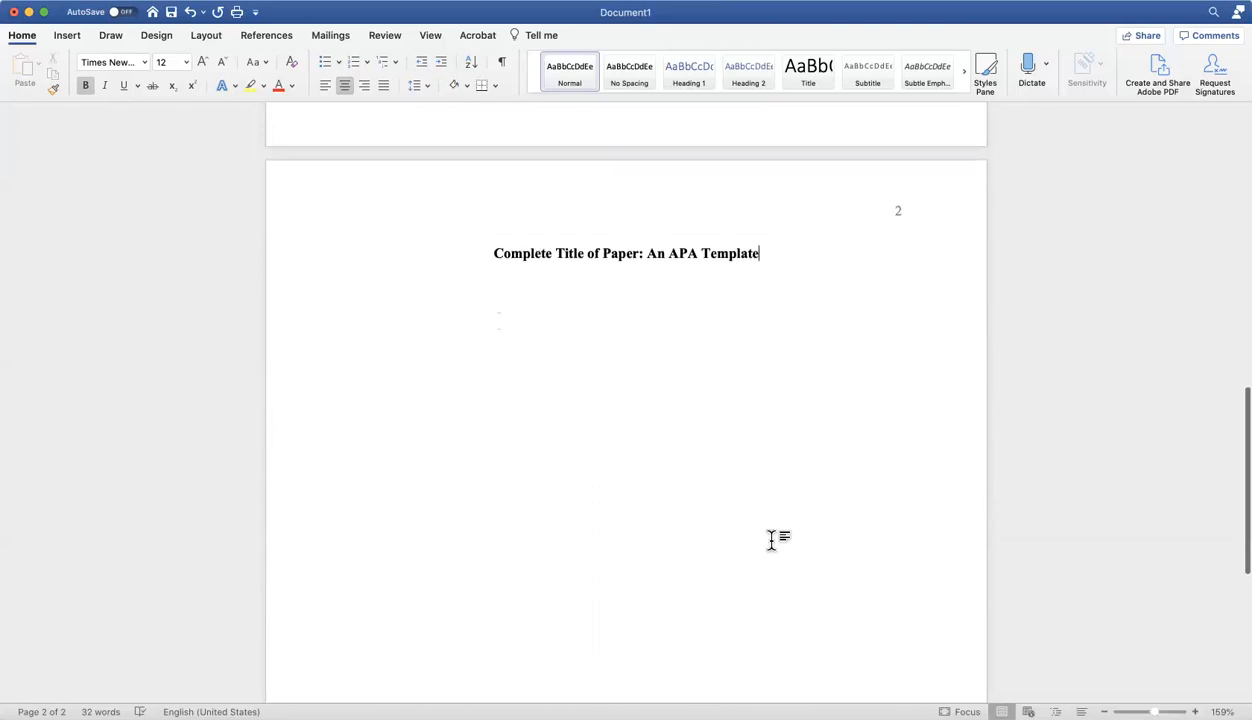
{"action": "key", "text": "Return"}
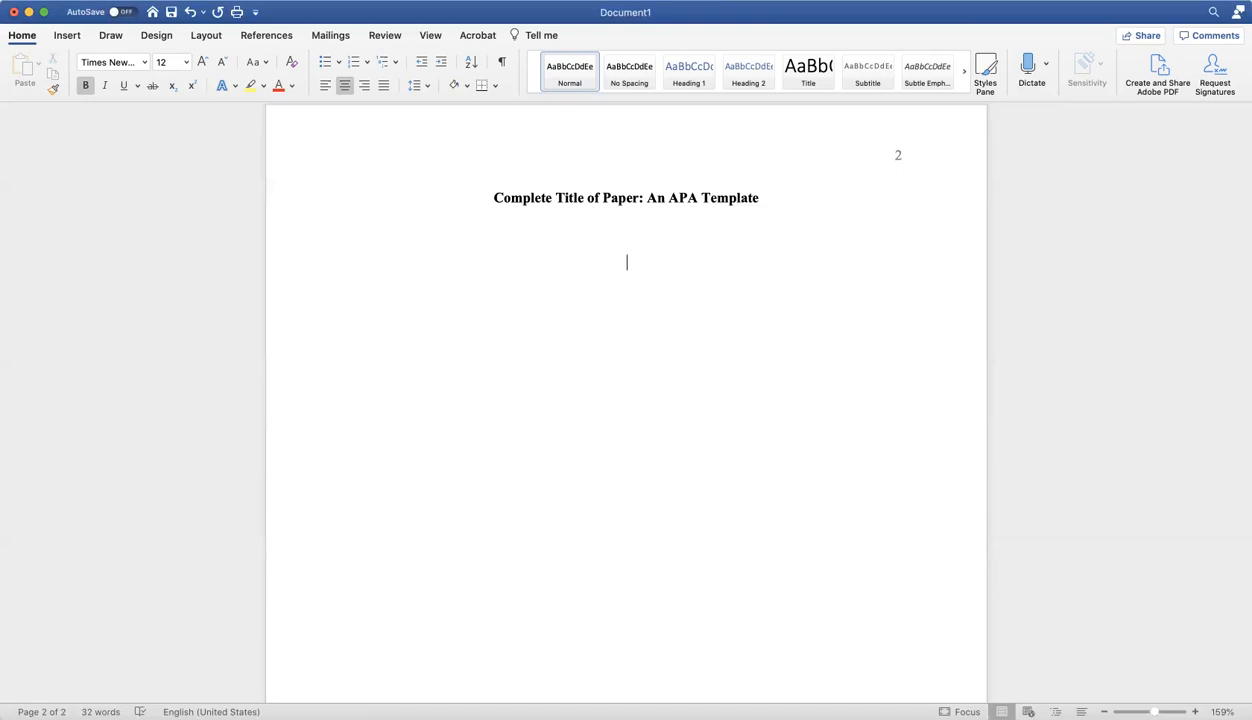
{"action": "type", "text": "Introduction "}
{"action": "type", "text": "Discussion "}
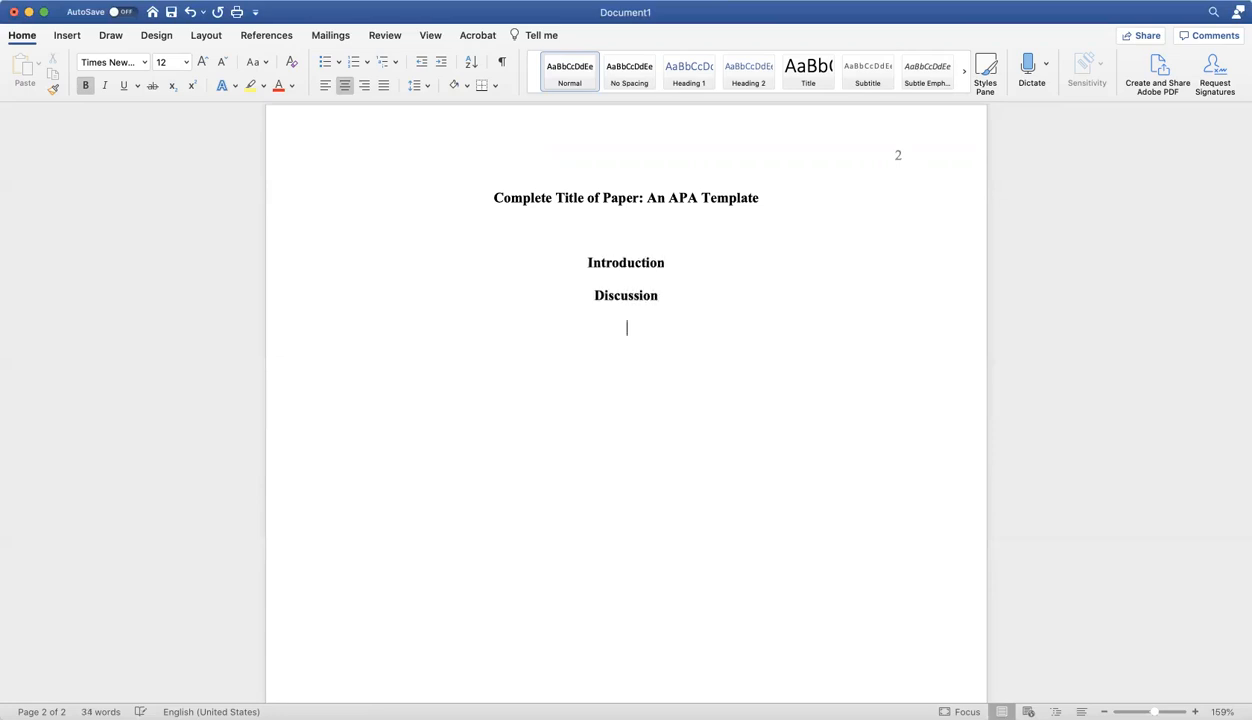
{"action": "type", "text": "Conclusion"}
Insert a left-aligned, indented line for body text between the Introduction and Discussion headings.
{"action": "left_click", "coordinate": [671, 263]}
{"action": "key", "text": "Return"}
{"action": "key", "text": "Return"}
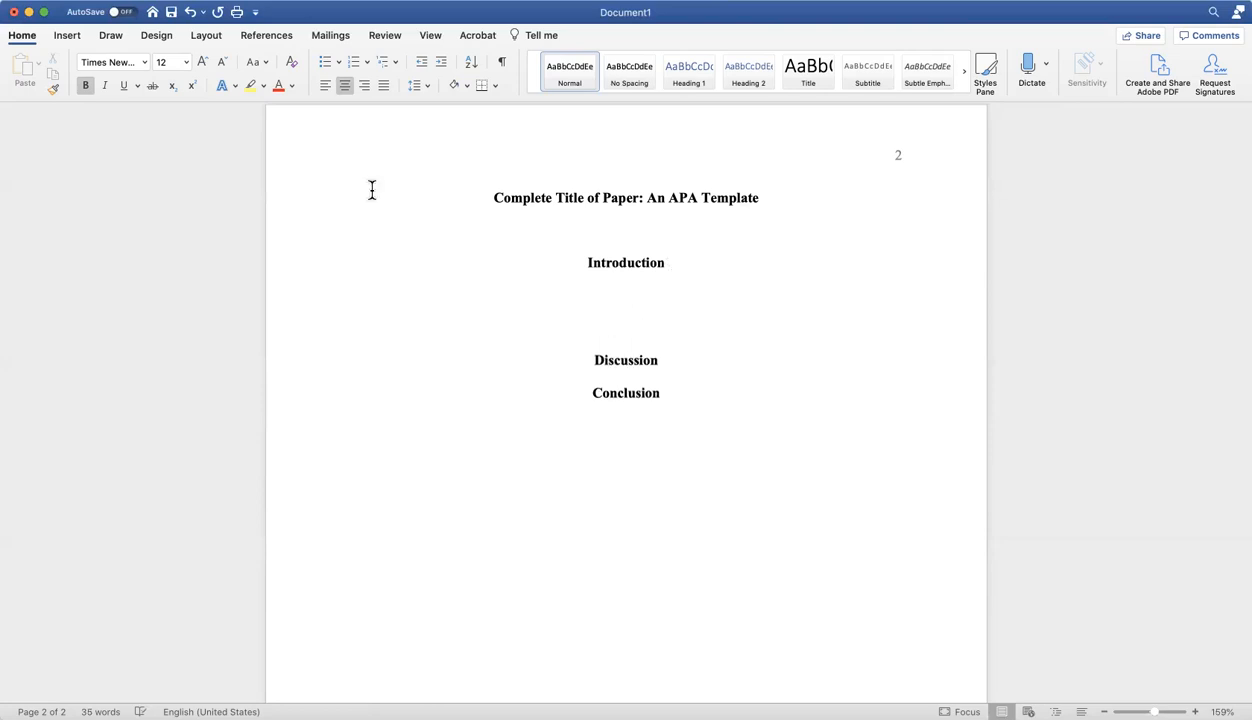
{"action": "key", "text": "BackSpace"}
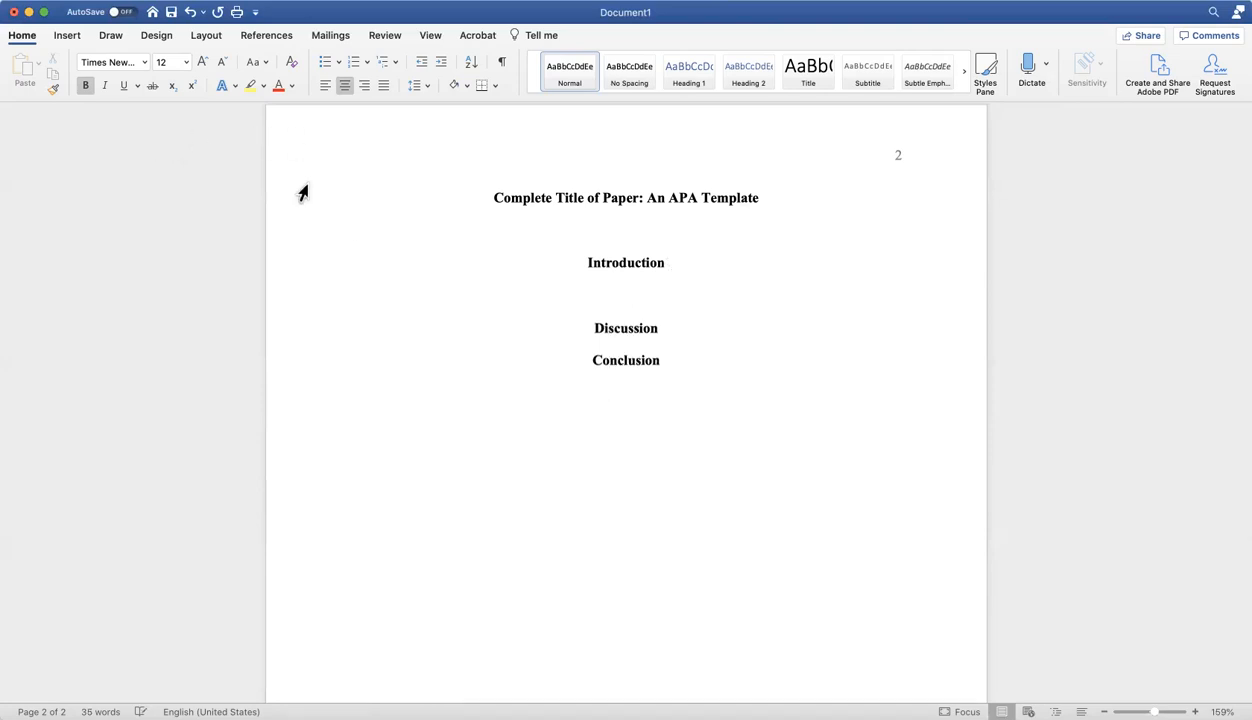
{"action": "left_click", "coordinate": [322, 86]}
{"action": "key", "text": "Tab"}
Remove the empty body line below the Introduction heading and center the Discussion heading.
{"action": "left_click", "coordinate": [588, 327]}
{"action": "key", "text": "super+l"}
{"action": "key", "text": "BackSpace"}
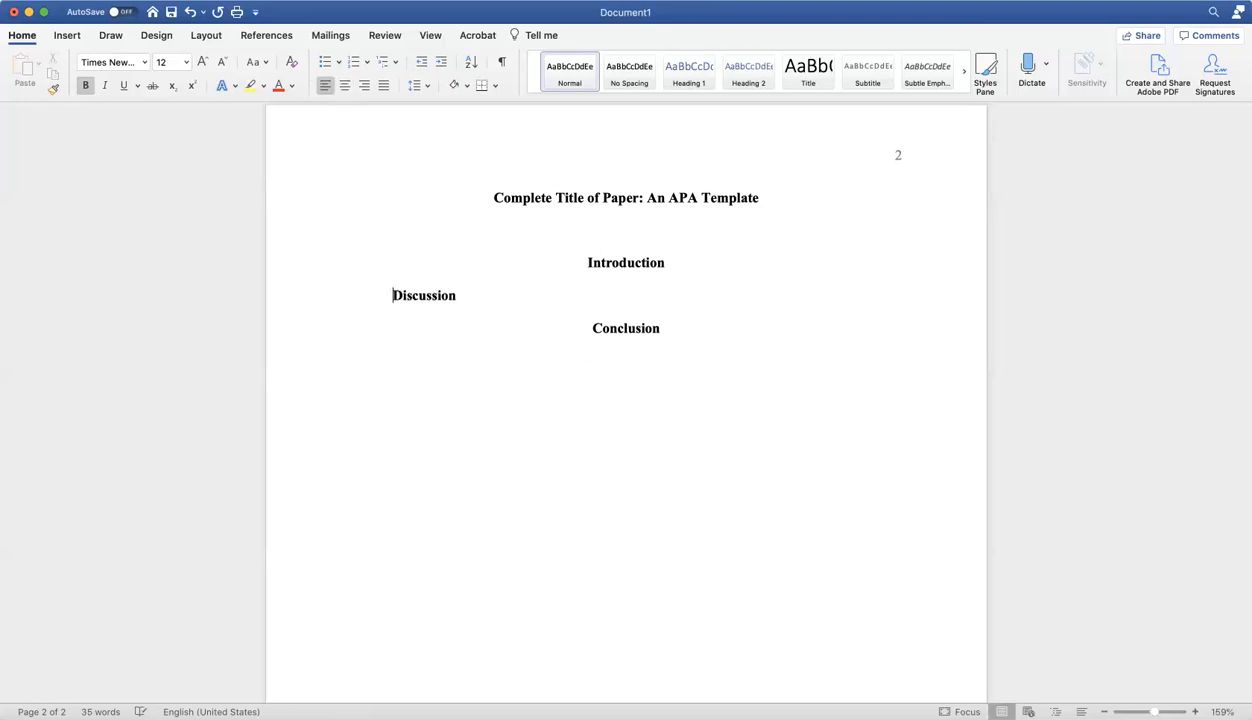
{"action": "left_click", "coordinate": [345, 86]}
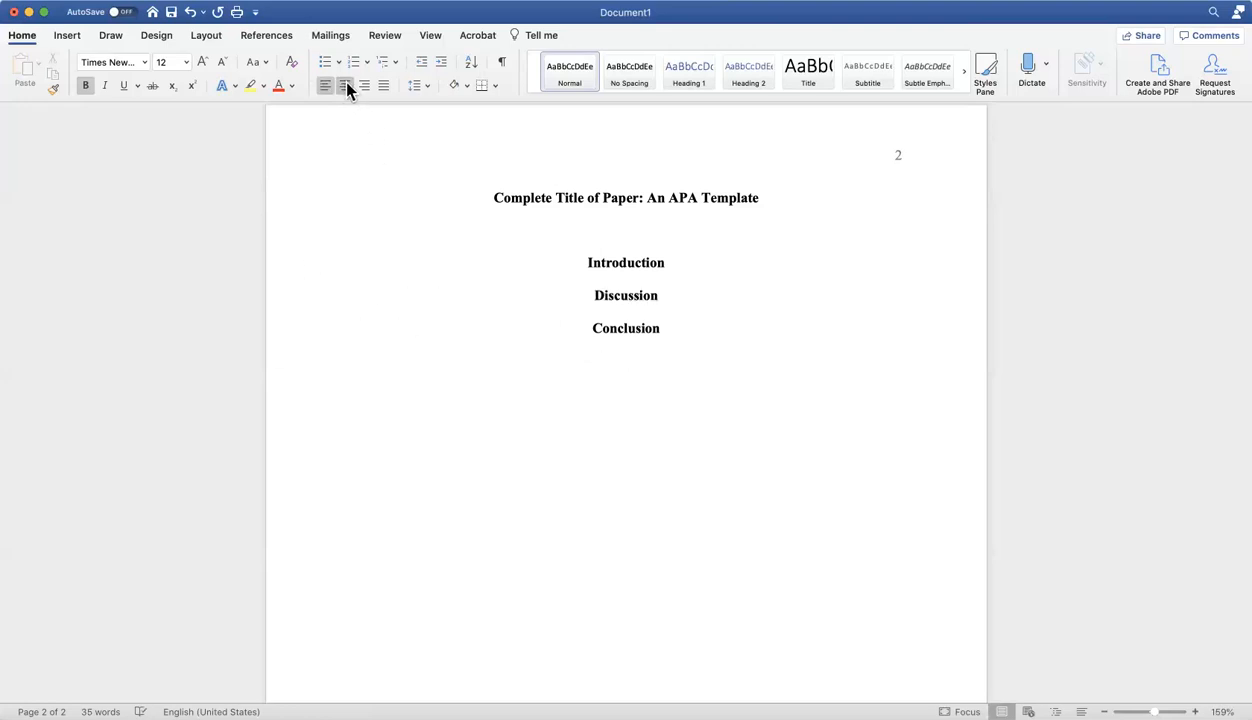
Add blank lines below the Conclusion heading and insert a page break to start page 3.
{"action": "left_click", "coordinate": [683, 336]}
{"action": "scroll", "coordinate": [627, 669], "scroll_direction": "down", "scroll_amount": 5}
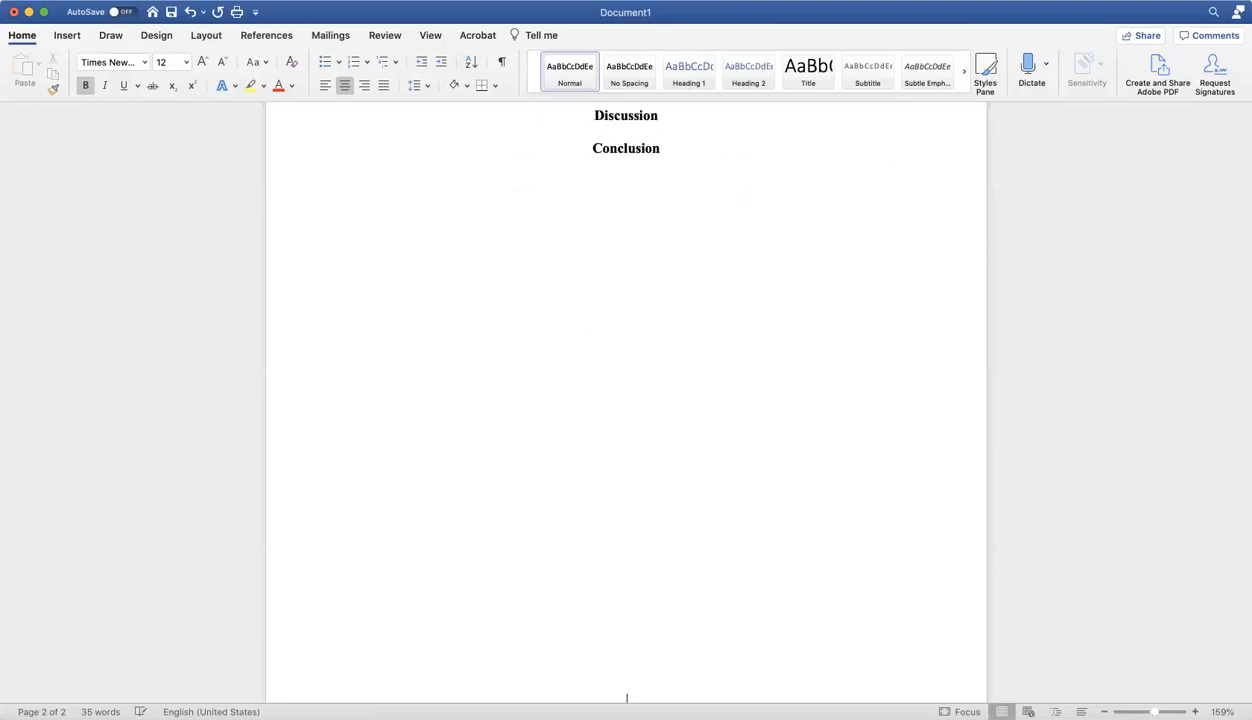
{"action": "scroll", "coordinate": [627, 669], "scroll_direction": "down", "scroll_amount": 2}
{"action": "key", "text": "super+Return"}
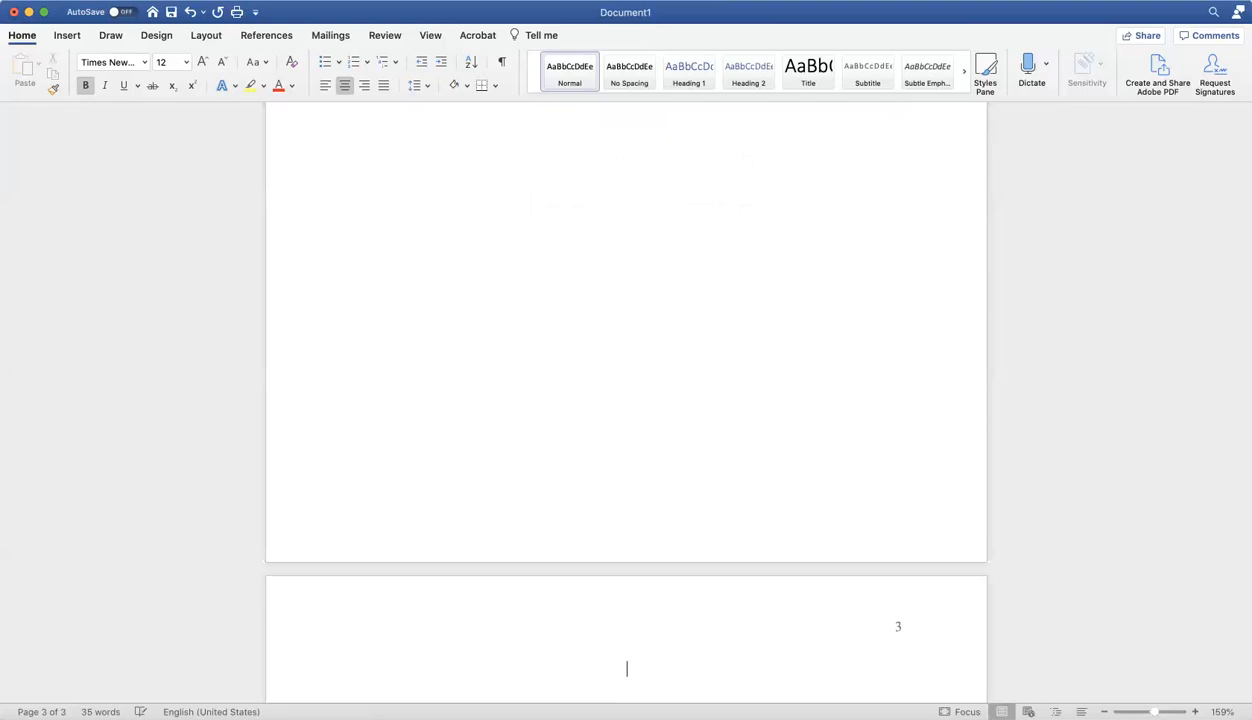
{"action": "key", "text": "BackSpace"}
{"action": "key", "text": "Return"}
Enter the bold, centered heading "References" at the beginning of page 3.
{"action": "scroll", "coordinate": [829, 330], "scroll_direction": "down", "scroll_amount": 5}
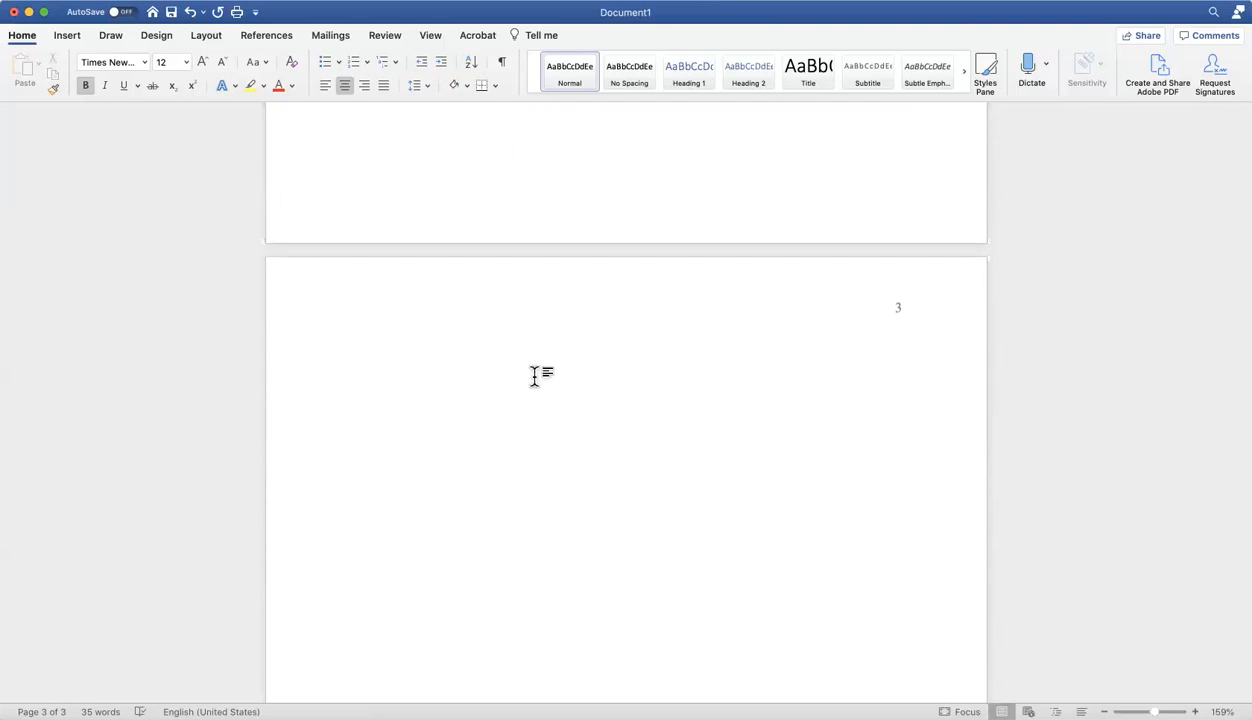
{"action": "type", "text": "Refee"}
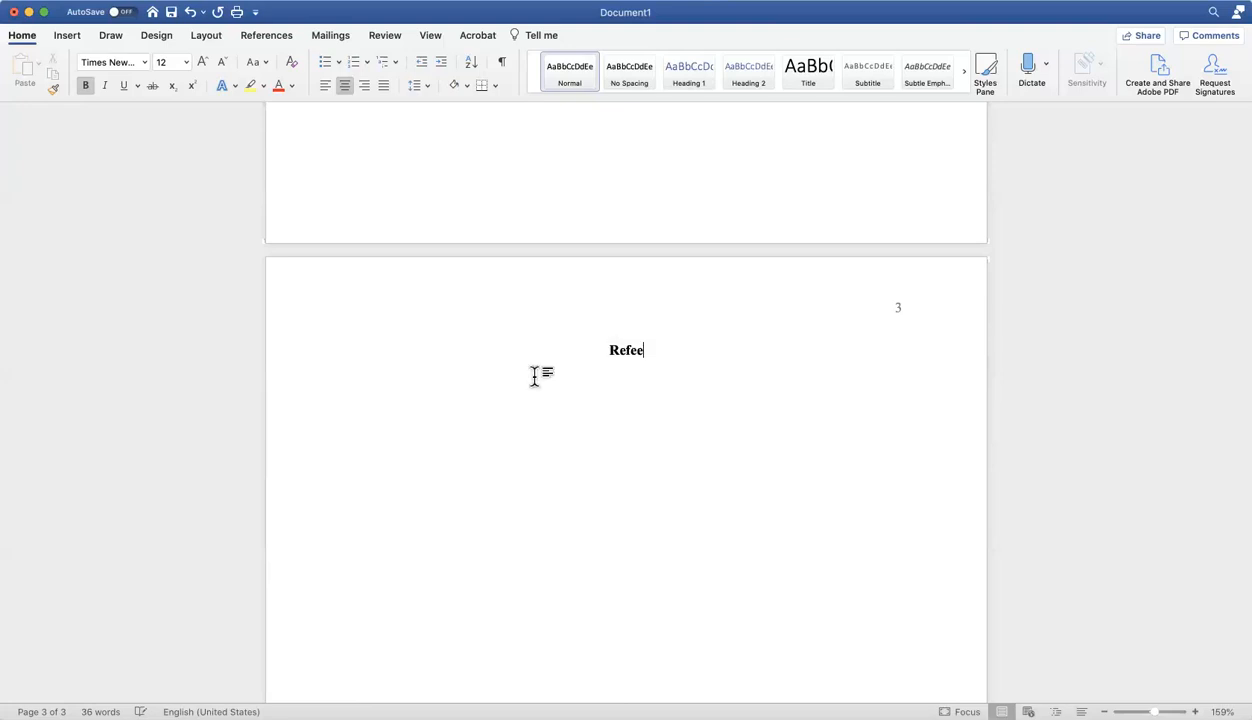
{"action": "key", "text": "BackSpace"}
{"action": "type", "text": "rences"}
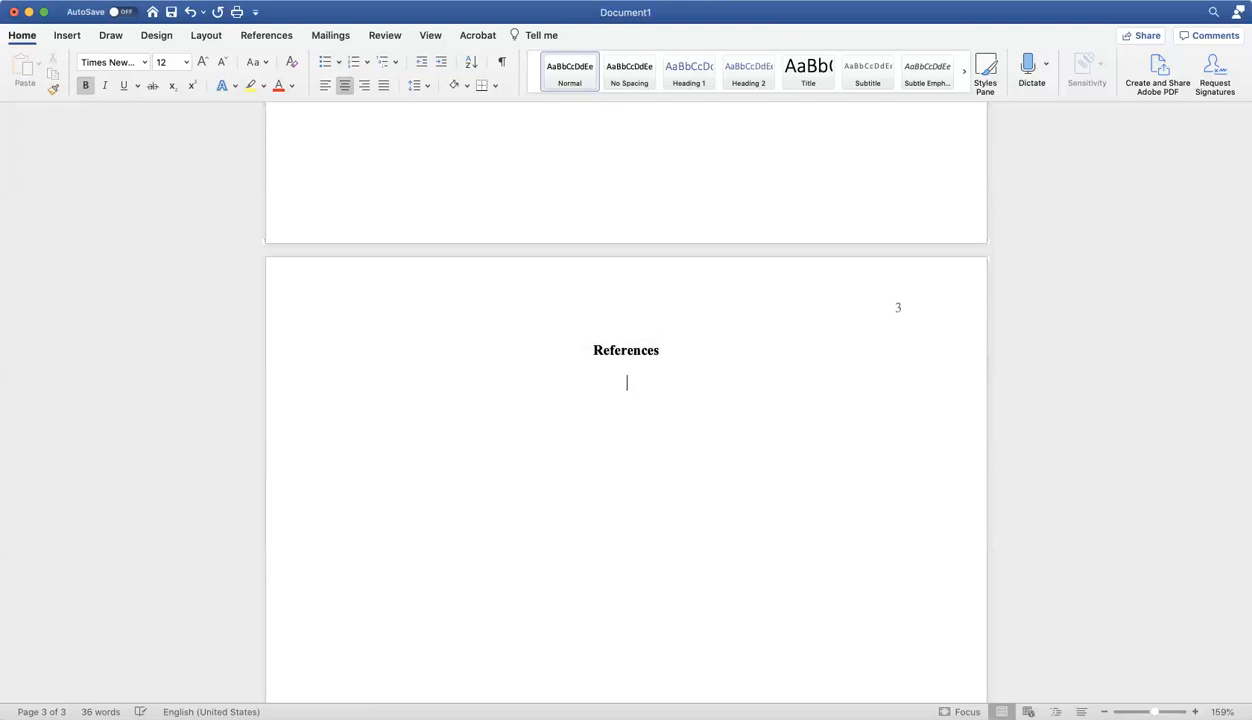
Start a new line below the References heading with bold turned off and left alignment.
{"action": "key", "text": "Return"}
{"action": "left_click", "coordinate": [87, 86]}
{"action": "left_click", "coordinate": [322, 90]}
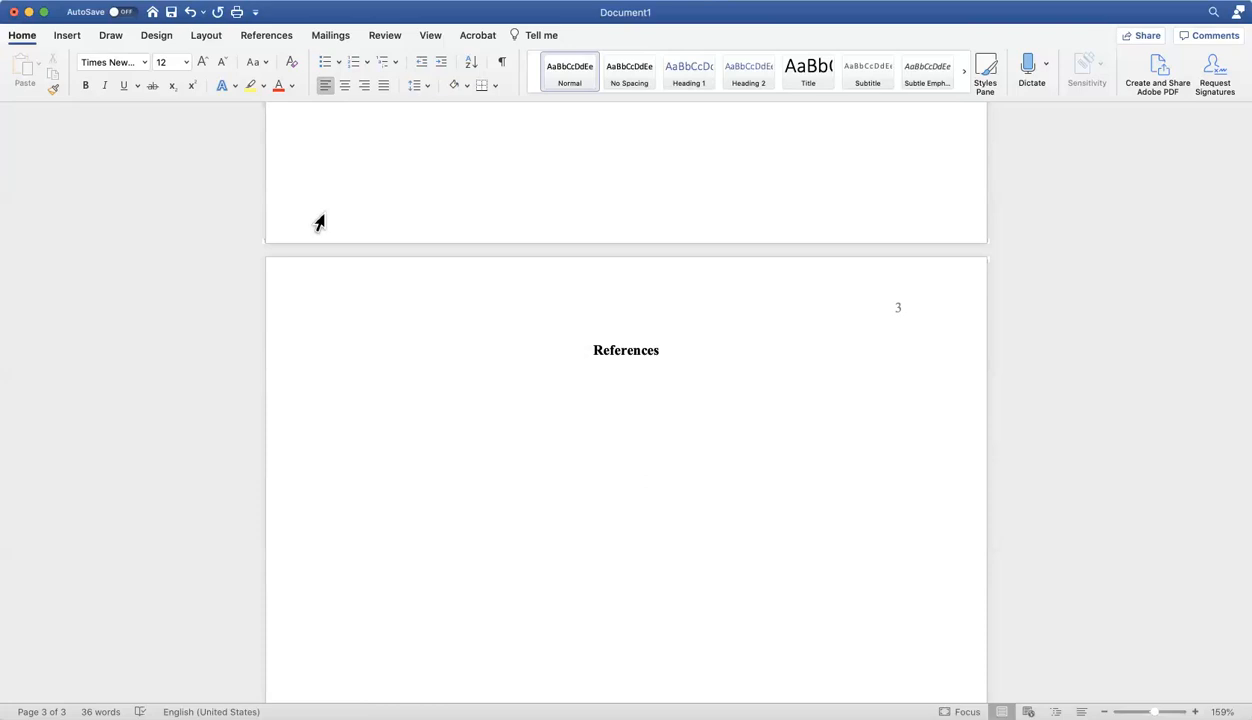
Paste the copied National Alliance on Mental Illness citation, "Mental health conditions", below the References heading.
{"action": "left_click", "coordinate": [132, 5]}
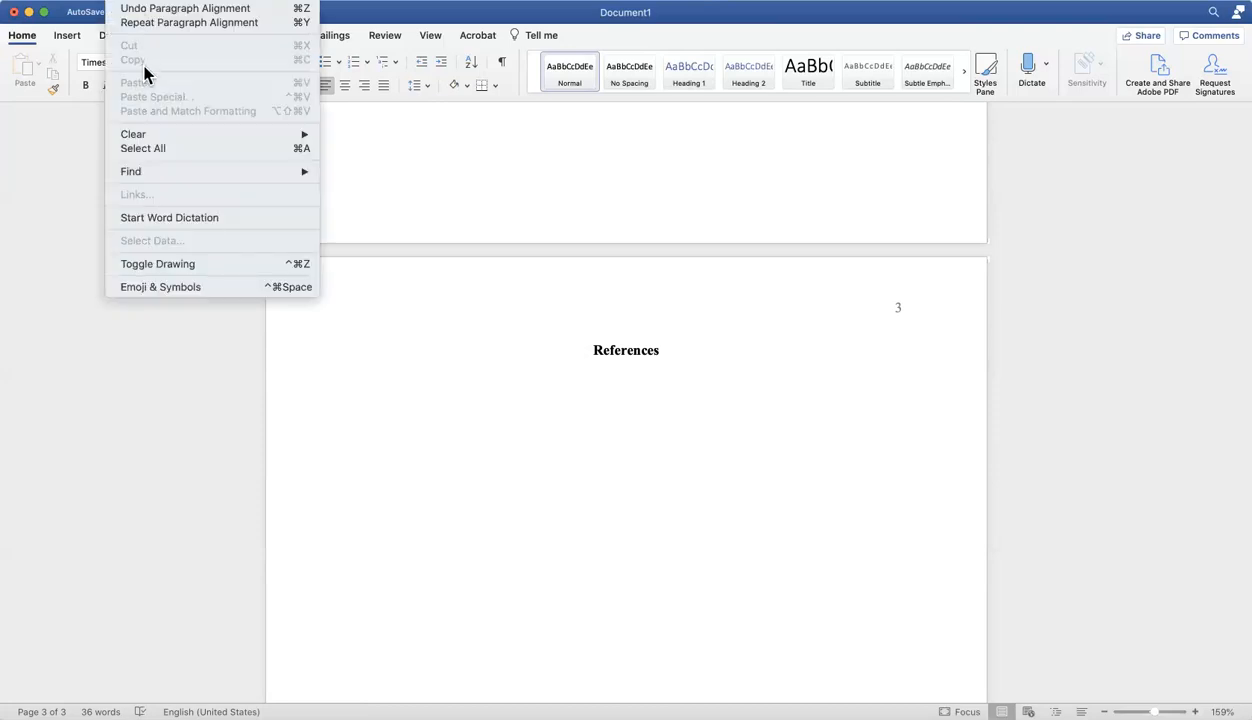
{"action": "left_click", "coordinate": [316, 548]}
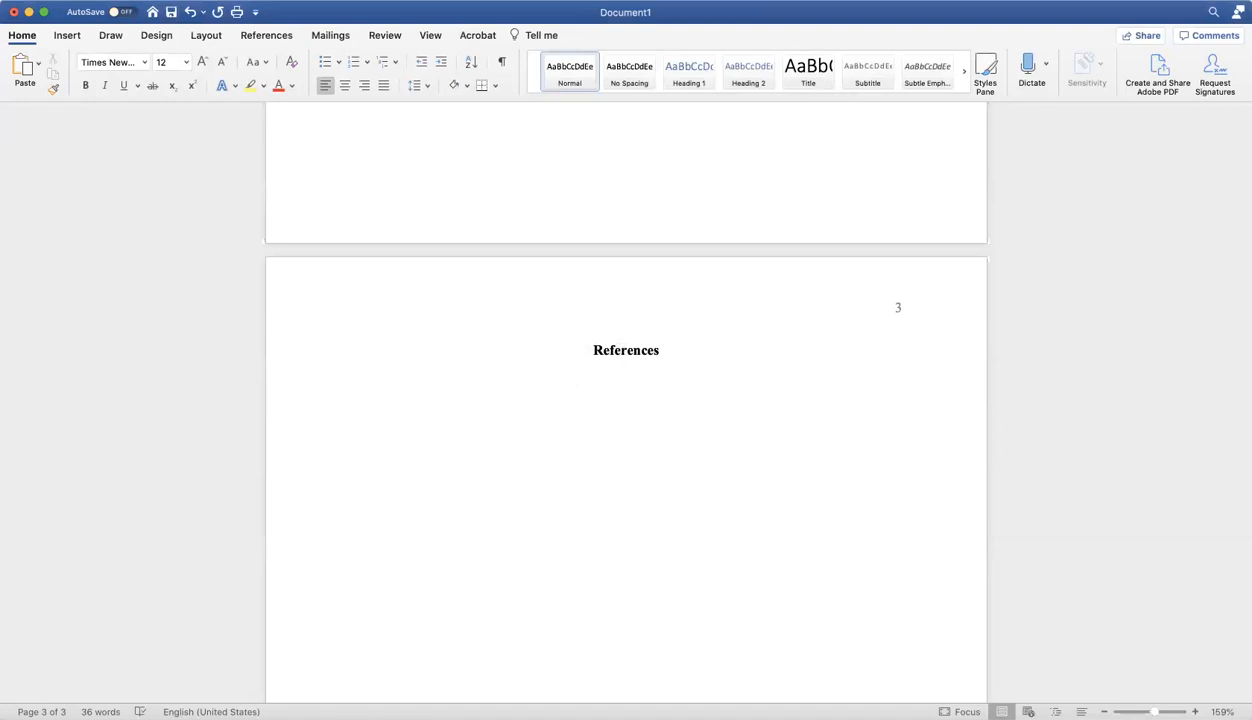
{"action": "left_click", "coordinate": [121, 1]}
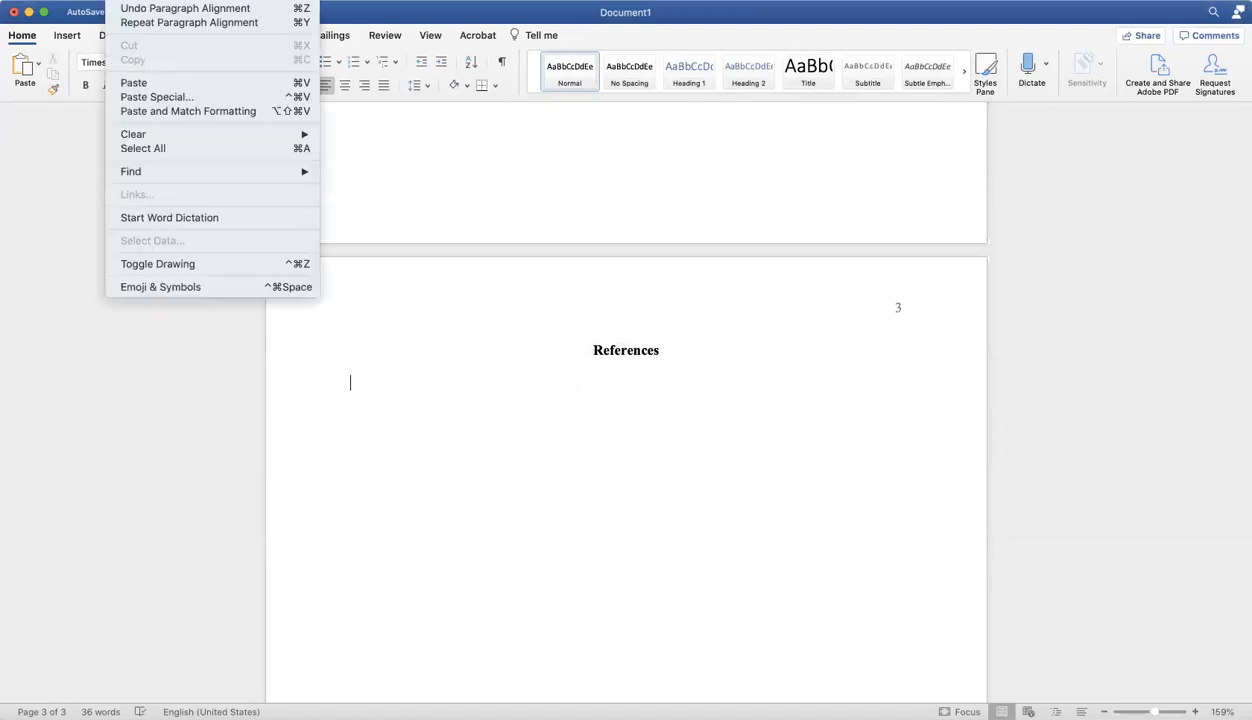
{"action": "left_click", "coordinate": [135, 86]}
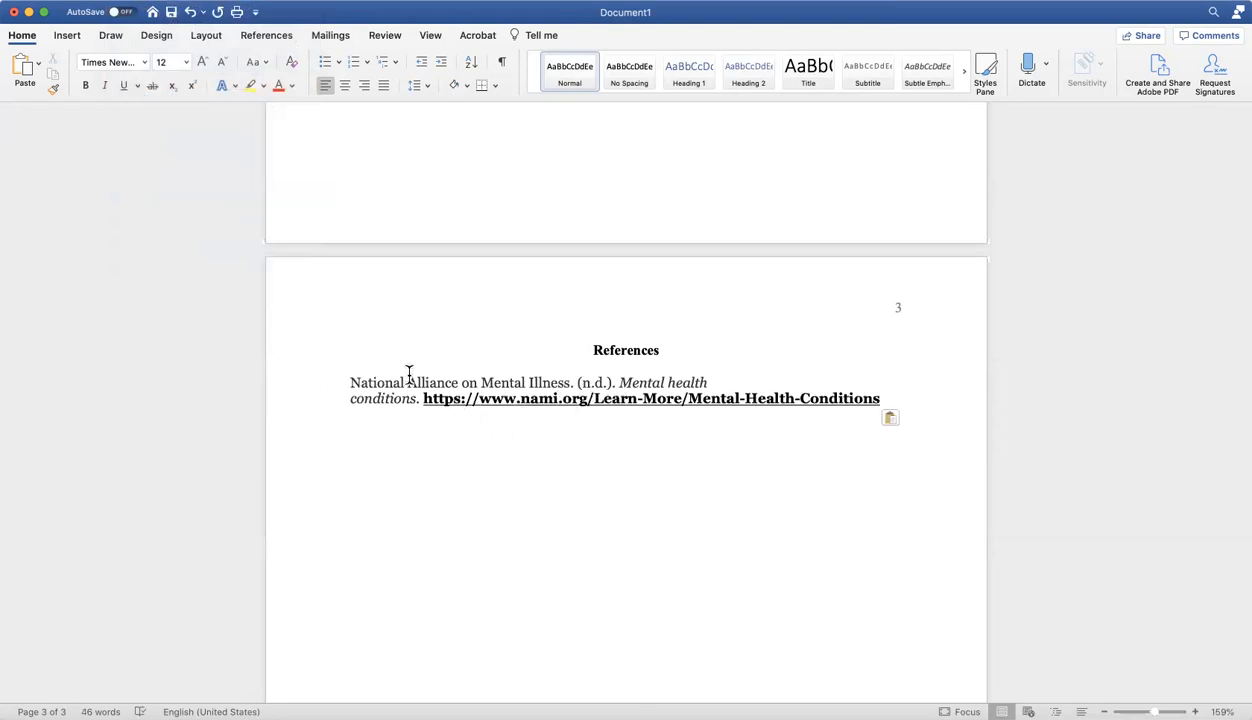
Format the pasted citation as 12-point Times New Roman with double line spacing.
{"action": "left_click", "coordinate": [372, 382]}
{"action": "triple_click", "coordinate": [347, 382]}
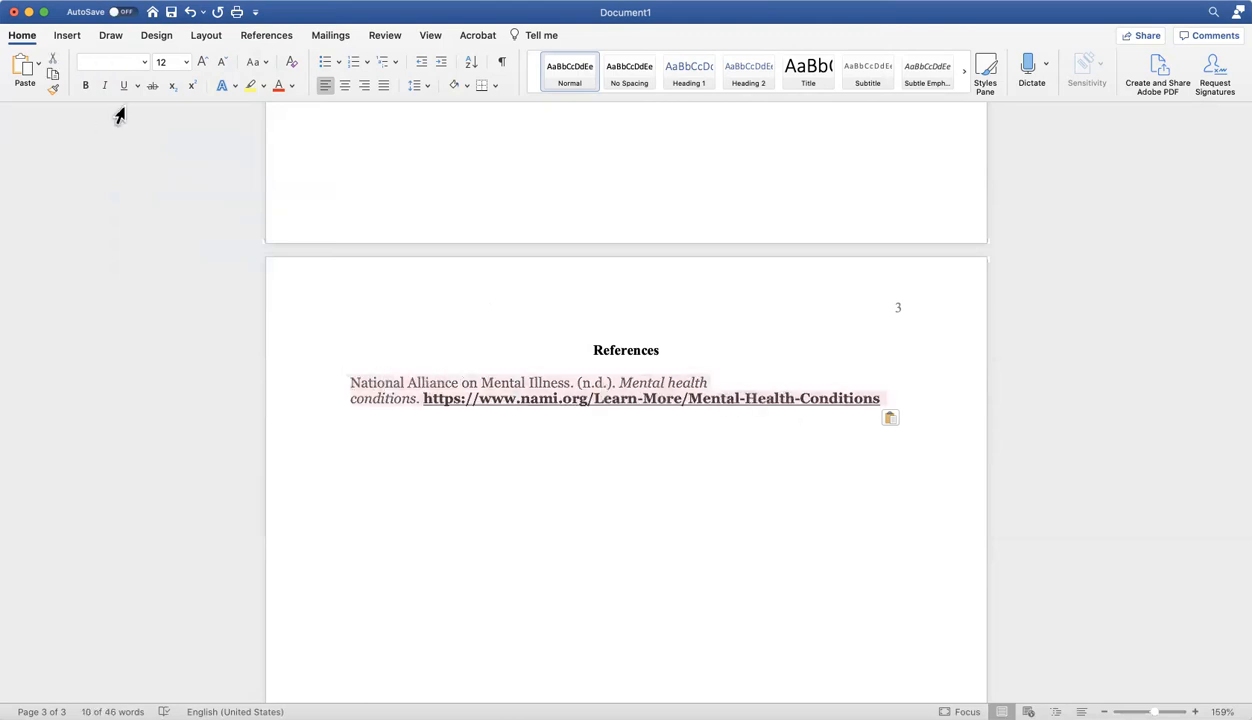
{"action": "left_click", "coordinate": [186, 62]}
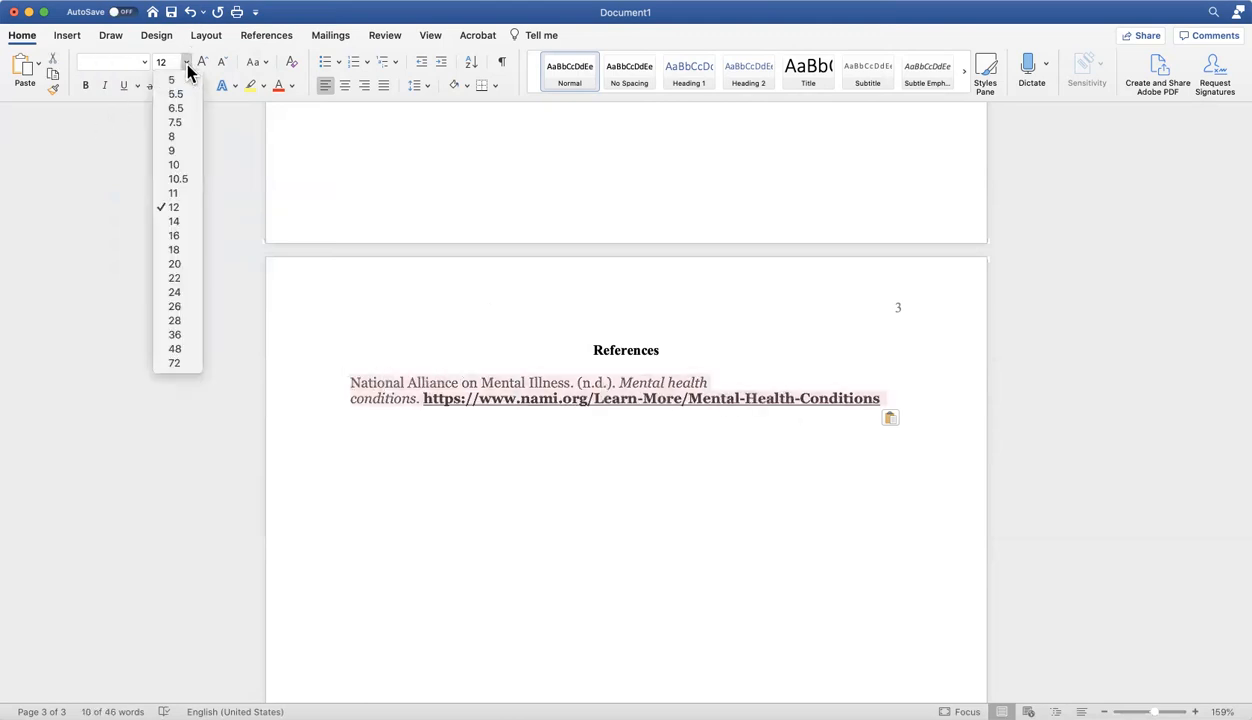
{"action": "left_click", "coordinate": [172, 207]}
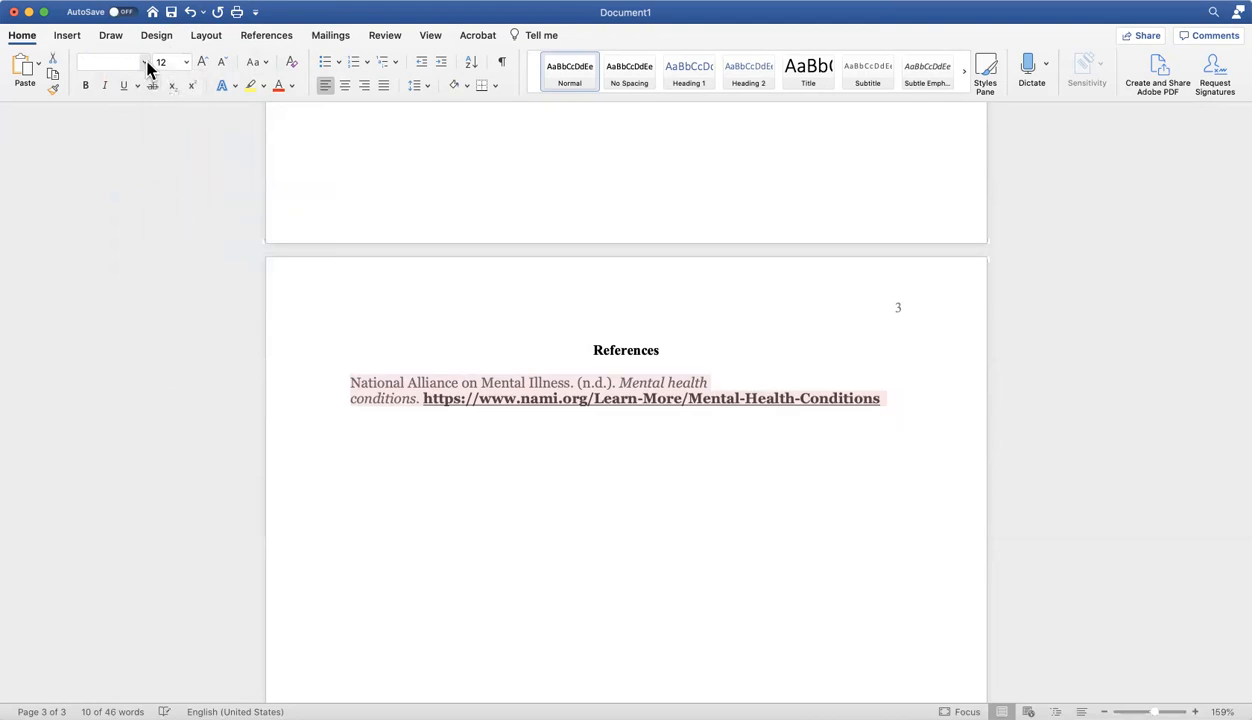
{"action": "left_click", "coordinate": [144, 62]}
{"action": "left_click", "coordinate": [139, 186]}
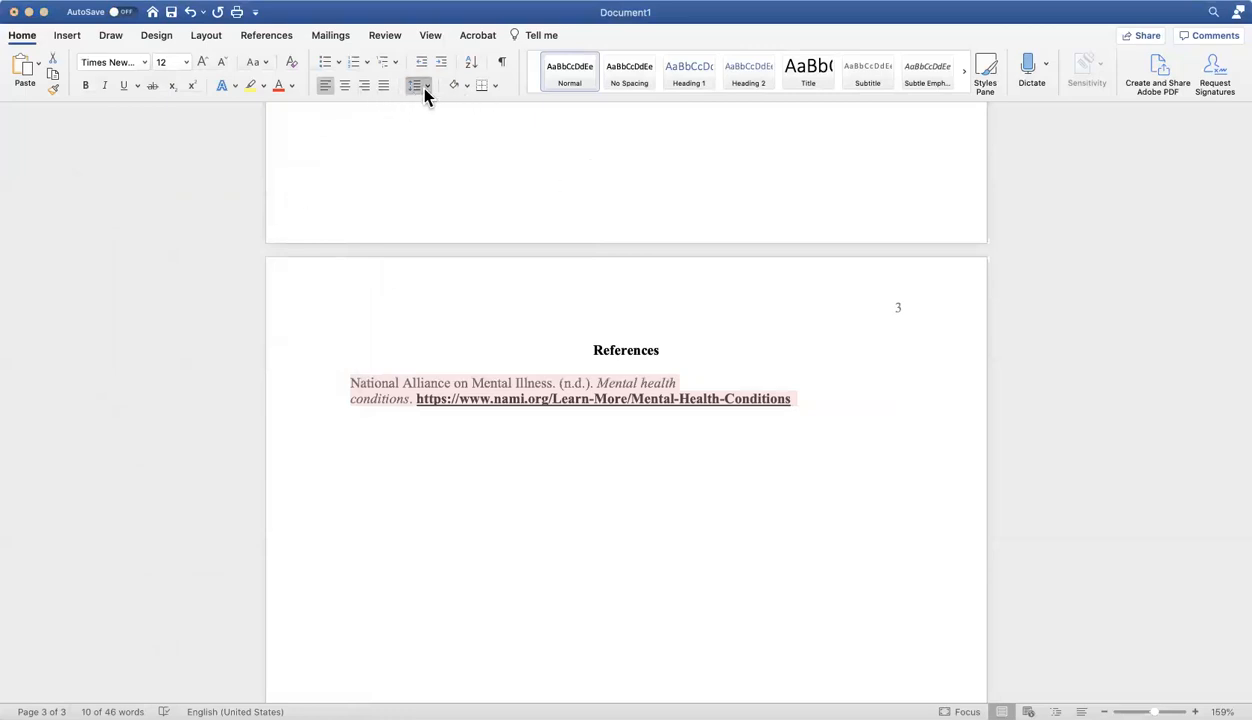
{"action": "key", "text": "super+2"}
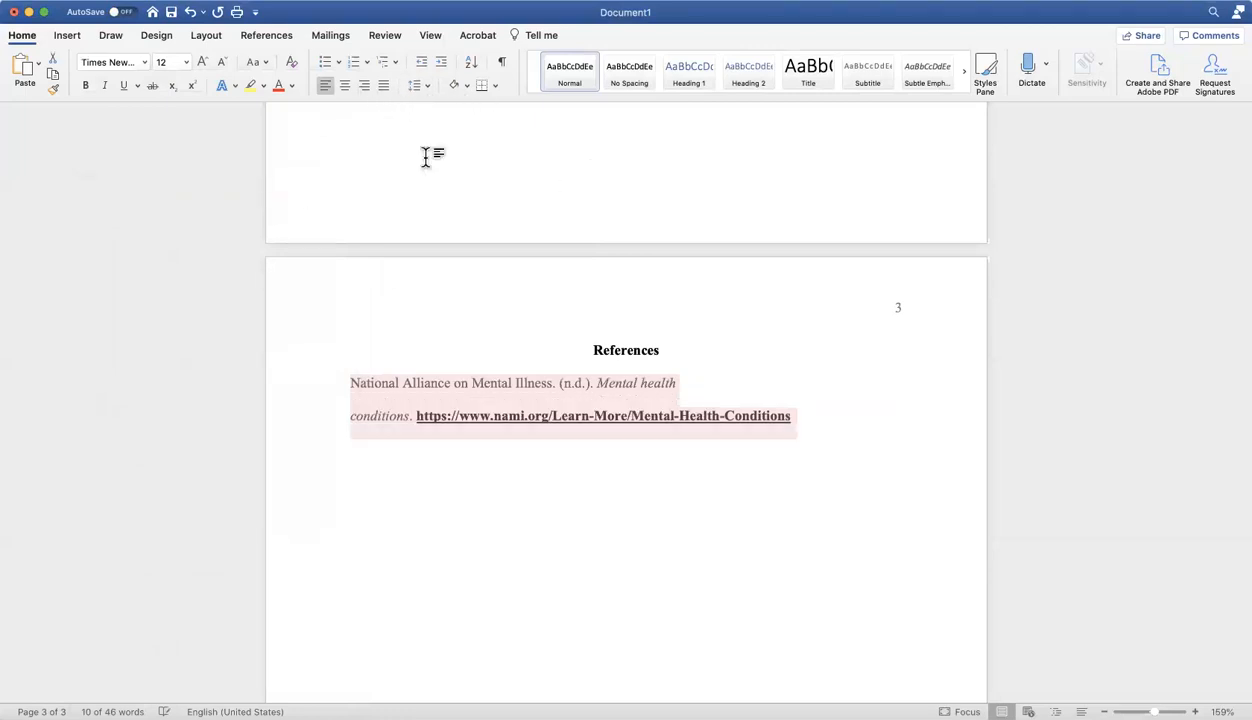
Remove the bold formatting from the web address in the citation.
{"action": "left_click", "coordinate": [791, 415]}
{"action": "left_click_drag", "start_coordinate": [791, 415], "coordinate": [413, 430]}
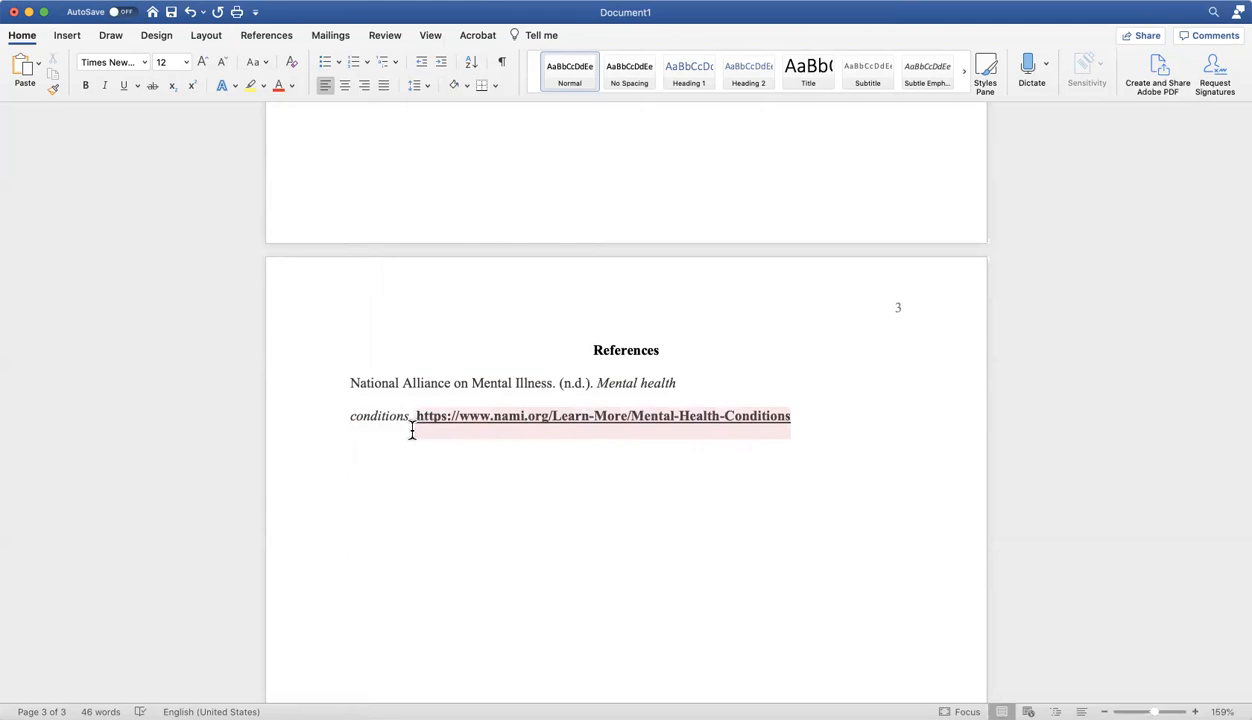
{"action": "left_click", "coordinate": [86, 86]}
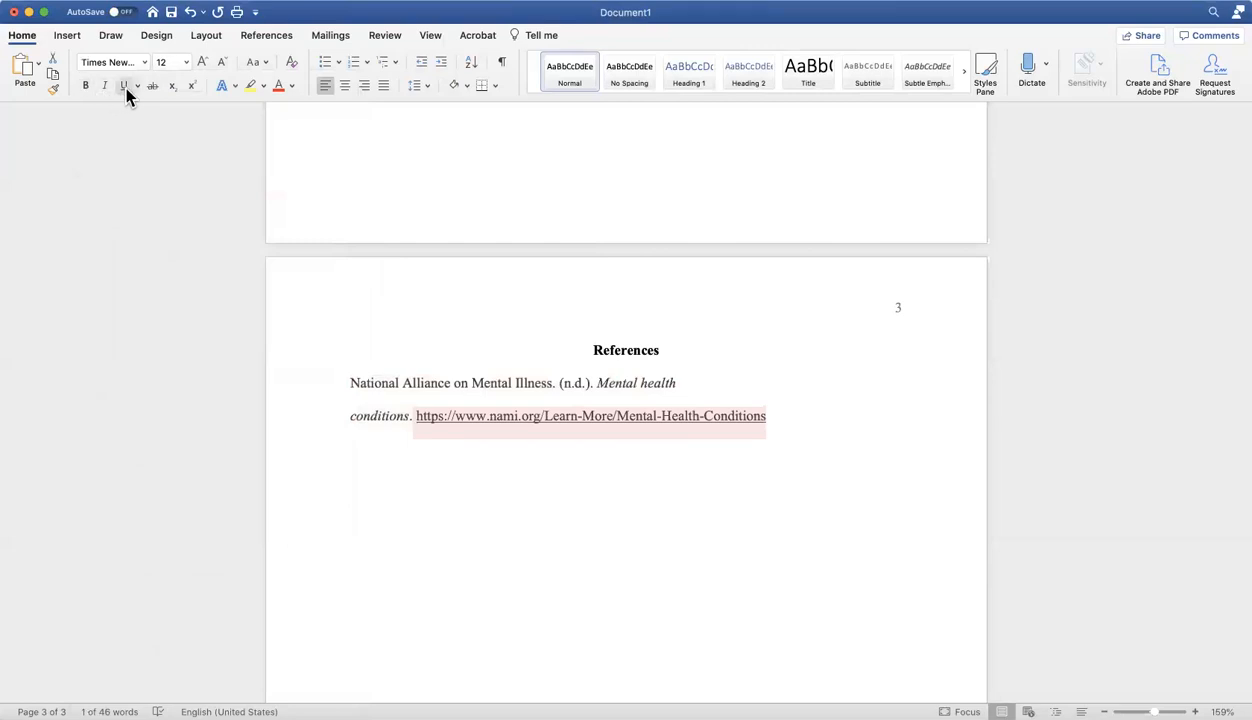
Remove the underline from the web address in the National Alliance on Mental Illness citation.
{"action": "left_click", "coordinate": [124, 86]}
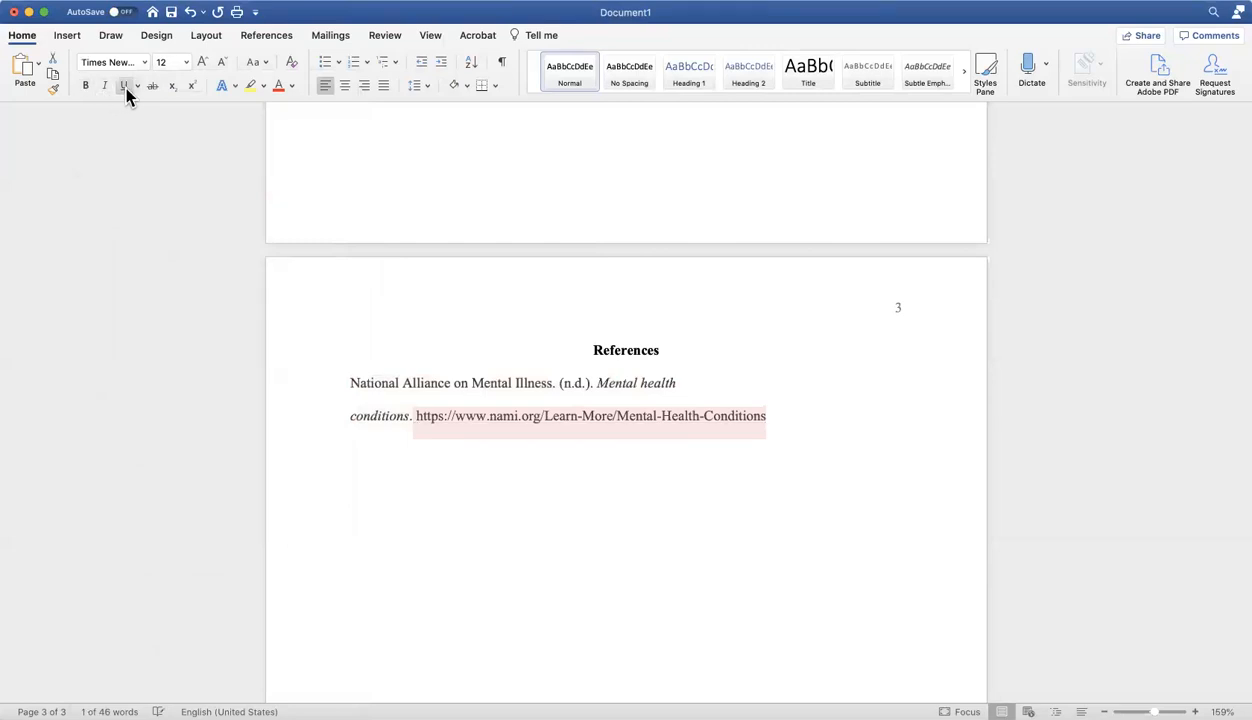
{"action": "left_click", "coordinate": [770, 414]}
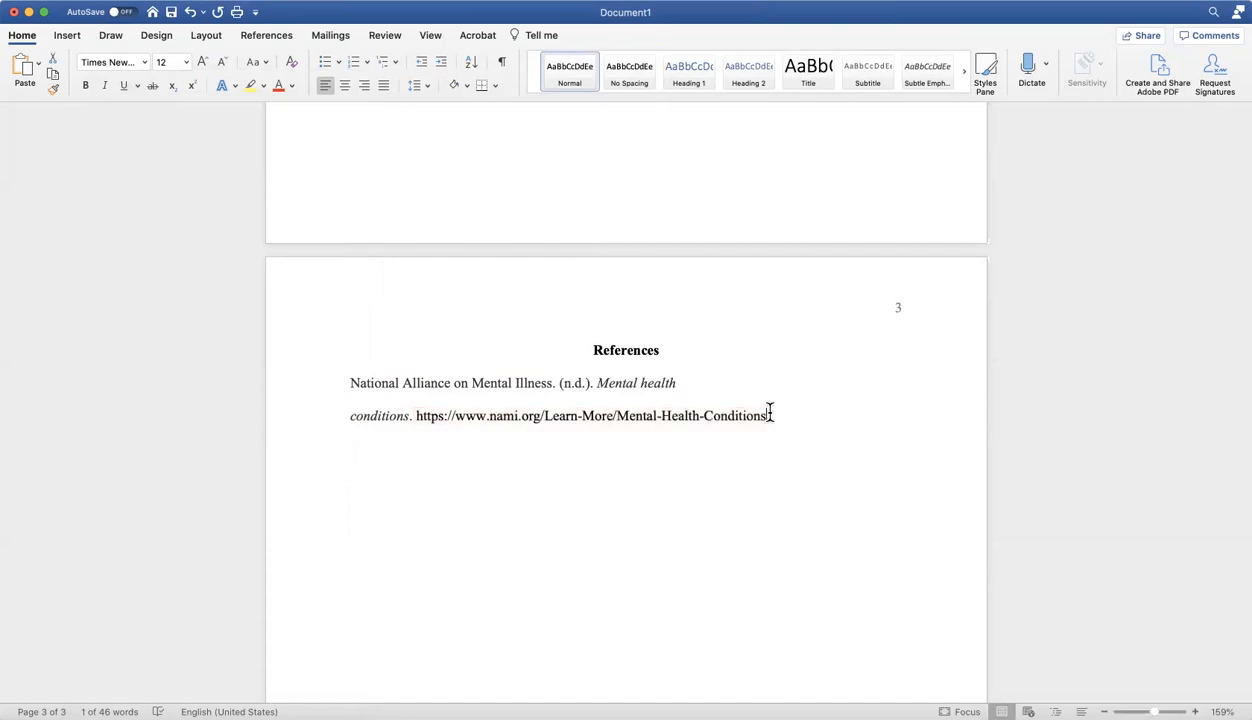
Apply a 0.5" hanging indent to the whole citation and start a new line below it.
{"action": "left_click", "coordinate": [350, 383]}
{"action": "left_click_drag", "start_coordinate": [350, 383], "coordinate": [755, 418]}
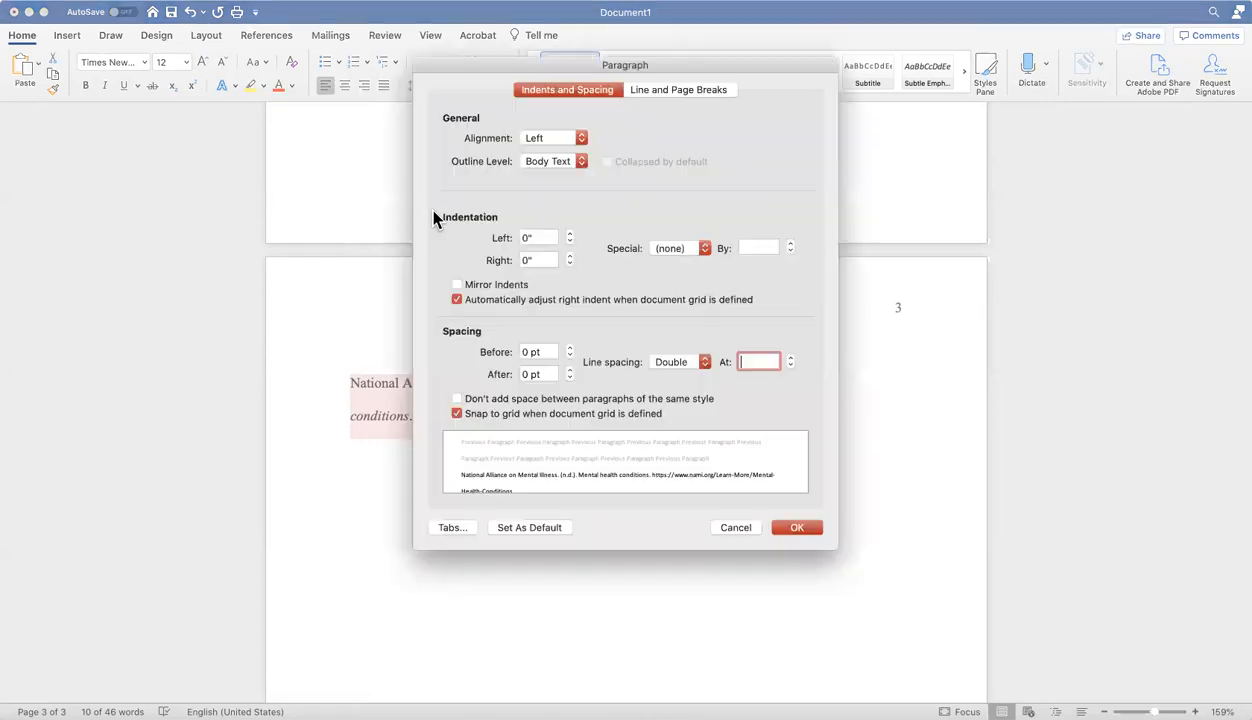
{"action": "left_click", "coordinate": [697, 251]}
{"action": "left_click", "coordinate": [693, 276]}
{"action": "left_click", "coordinate": [797, 528]}
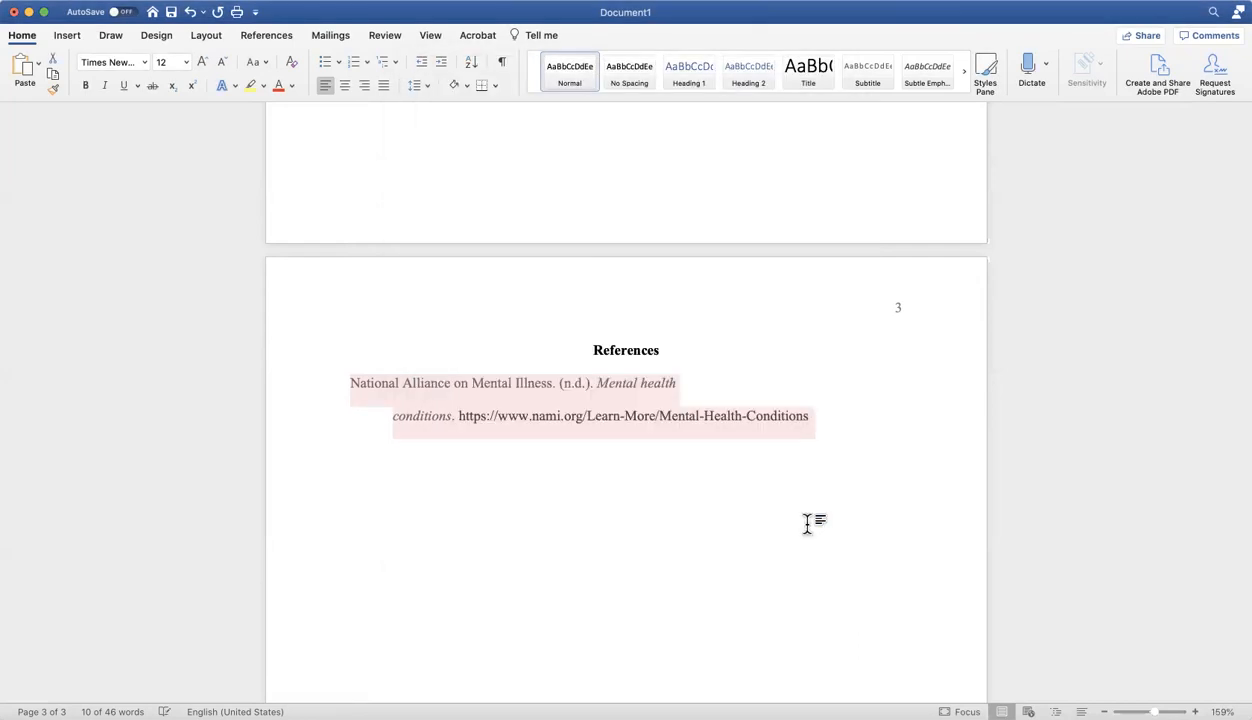
{"action": "left_click", "coordinate": [812, 416]}
{"action": "key", "text": "Return"}
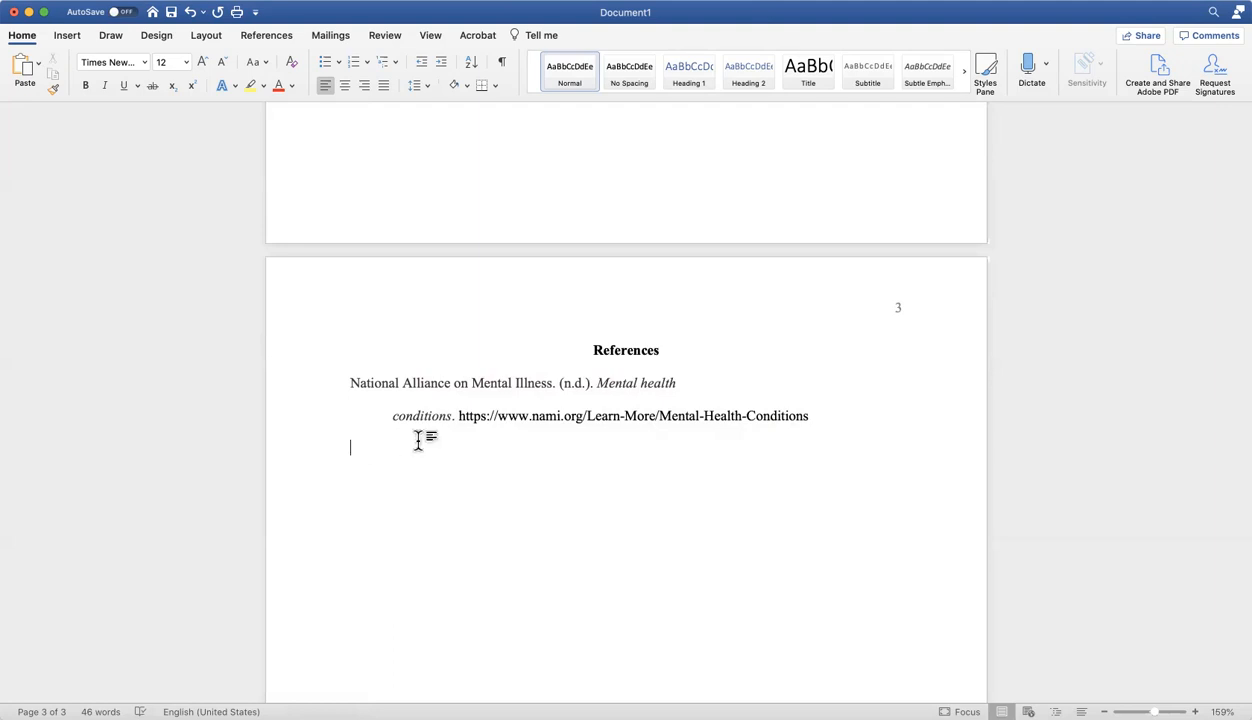
Review the template's layout from the References page back through the section headings to the title page.
{"action": "scroll", "coordinate": [480, 448], "scroll_direction": "up", "scroll_amount": 3}
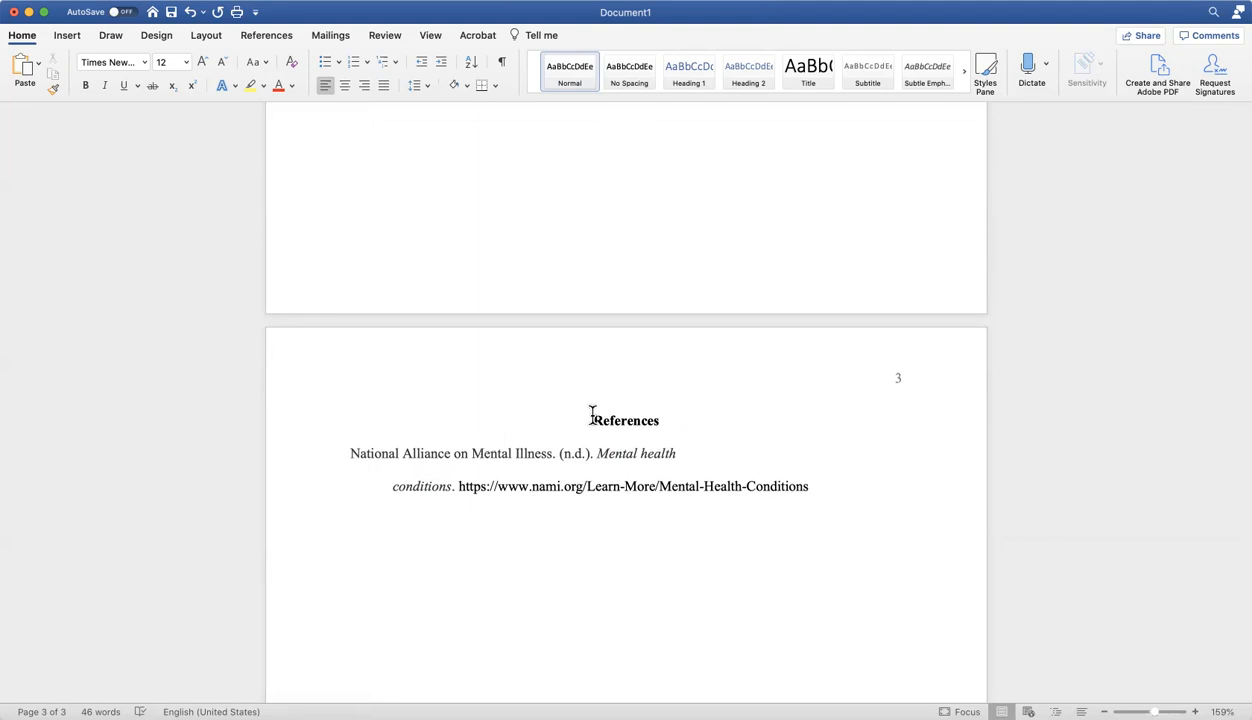
{"action": "scroll", "coordinate": [592, 414], "scroll_direction": "up", "scroll_amount": 6}
{"action": "scroll", "coordinate": [663, 367], "scroll_direction": "up", "scroll_amount": 10}
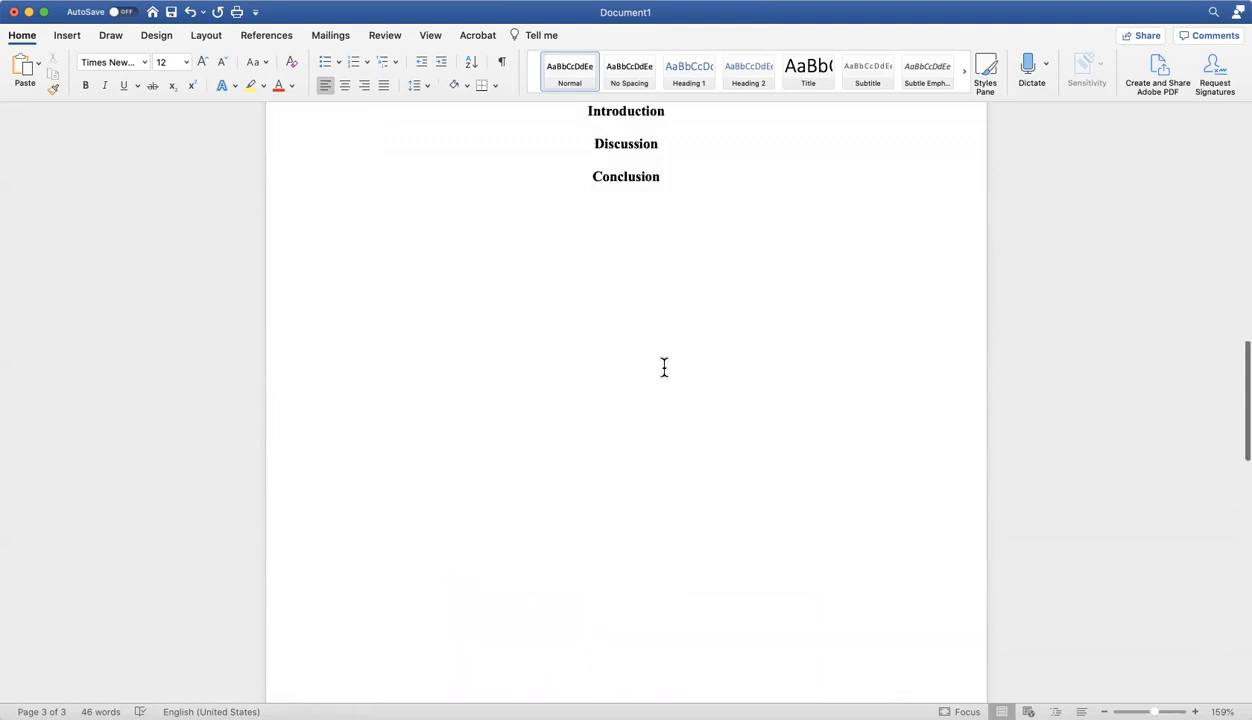
{"action": "scroll", "coordinate": [663, 367], "scroll_direction": "up", "scroll_amount": 8}
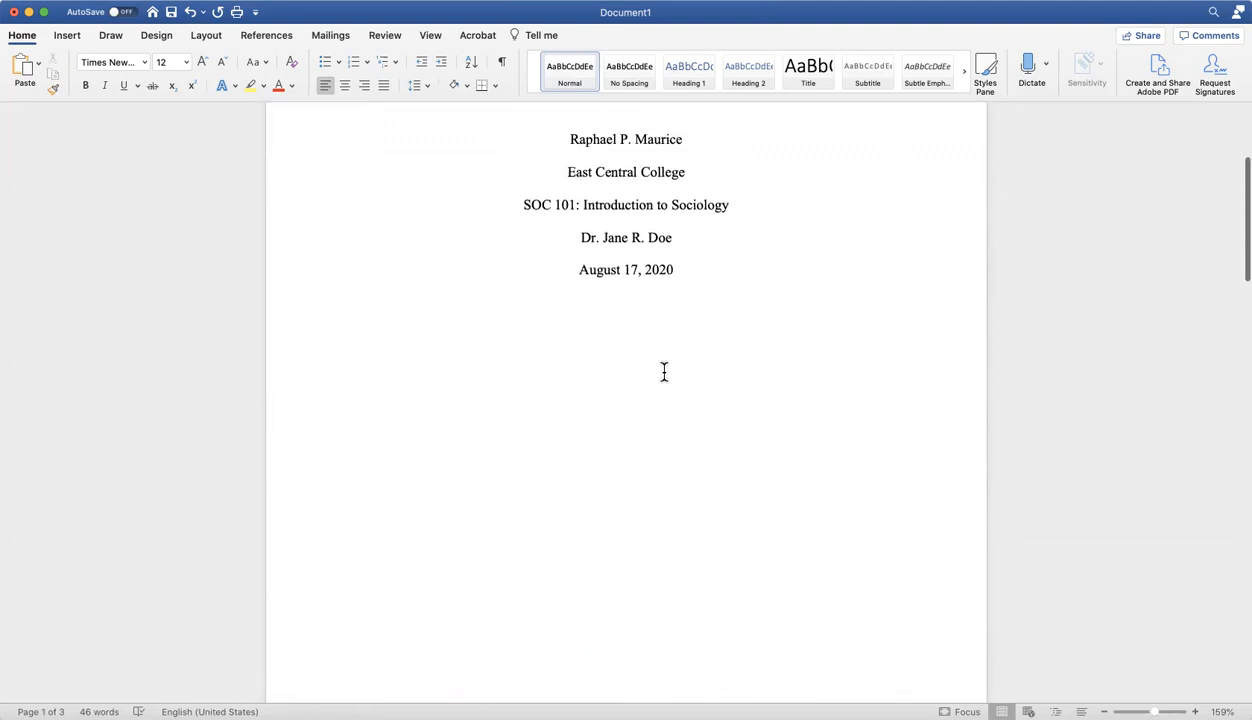
{"action": "scroll", "coordinate": [663, 372], "scroll_direction": "up", "scroll_amount": 3}
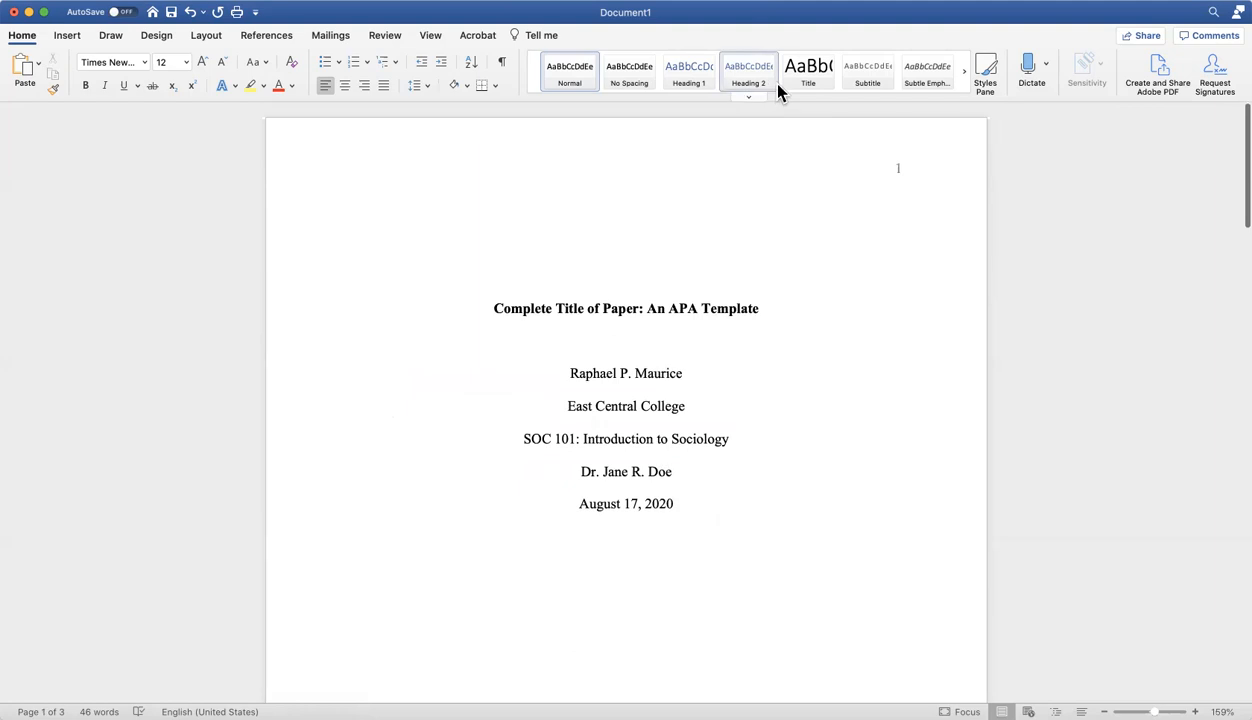